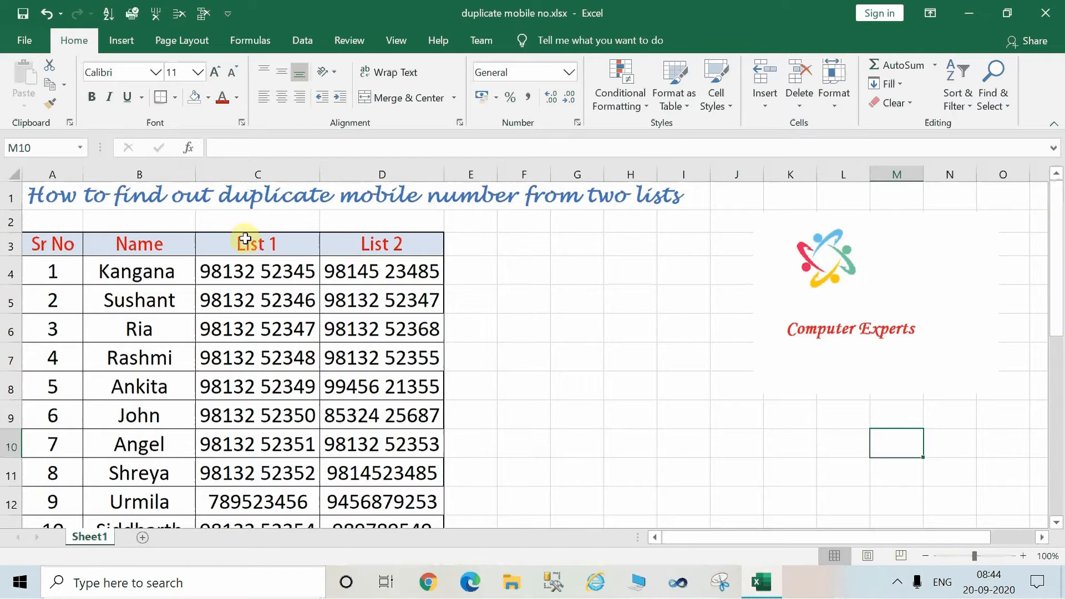
Apply a Duplicate Values highlighting rule with Light Red Fill with Dark Red Text to cell C6.
click(155, 270)
click(310, 318)
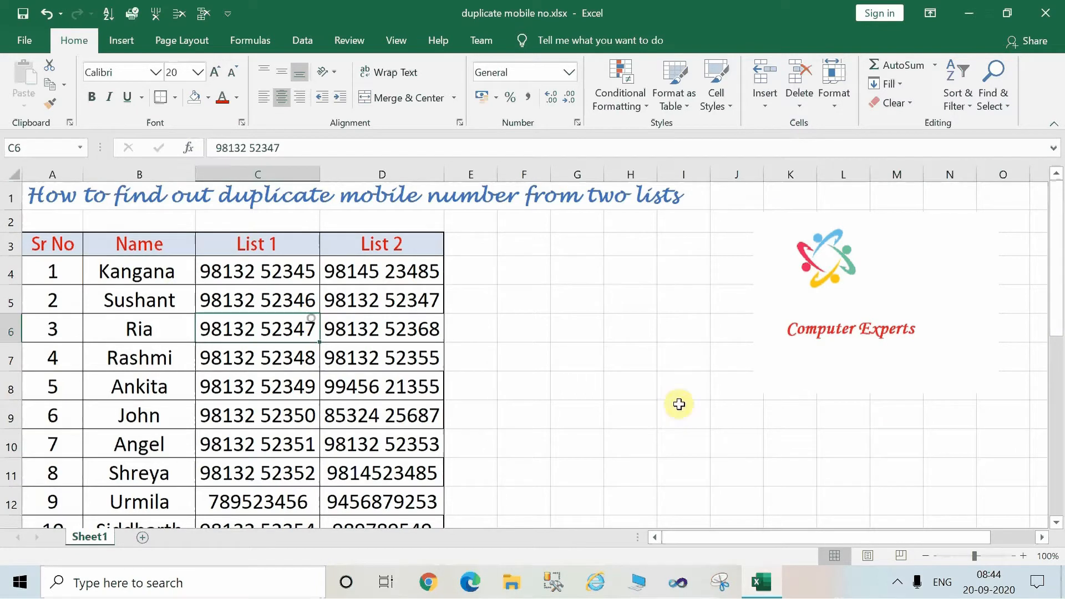
scroll(1059, 520, down, 8)
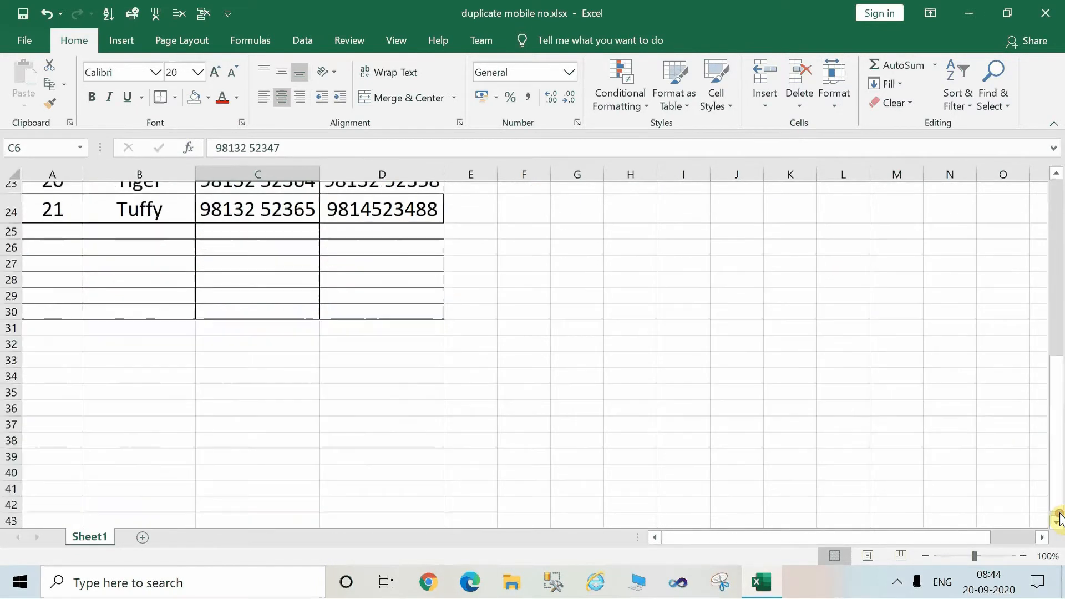
scroll(1059, 222, up, 4)
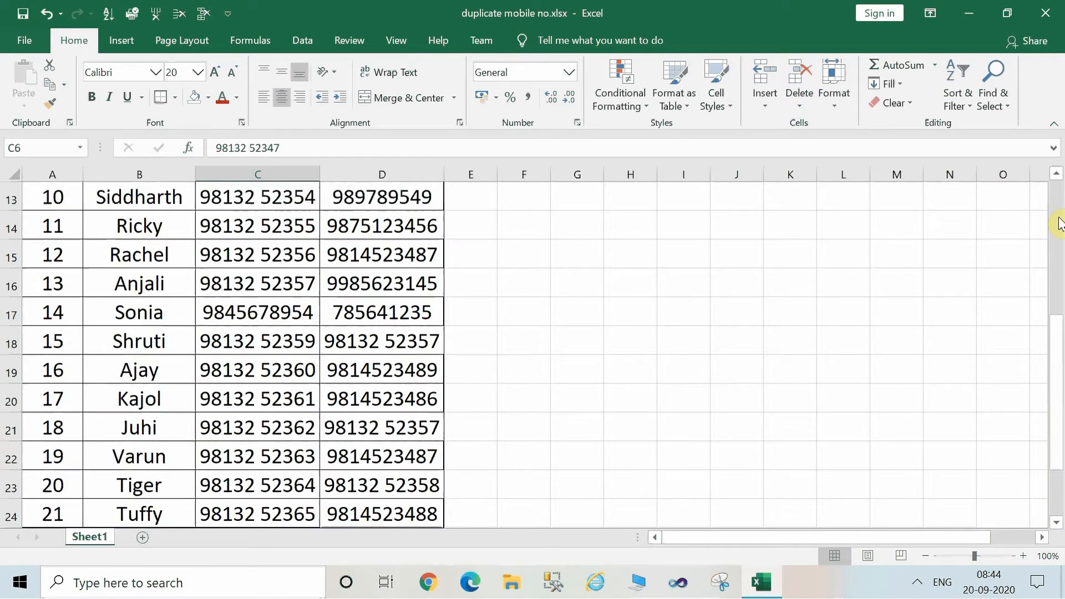
scroll(1059, 222, up, 4)
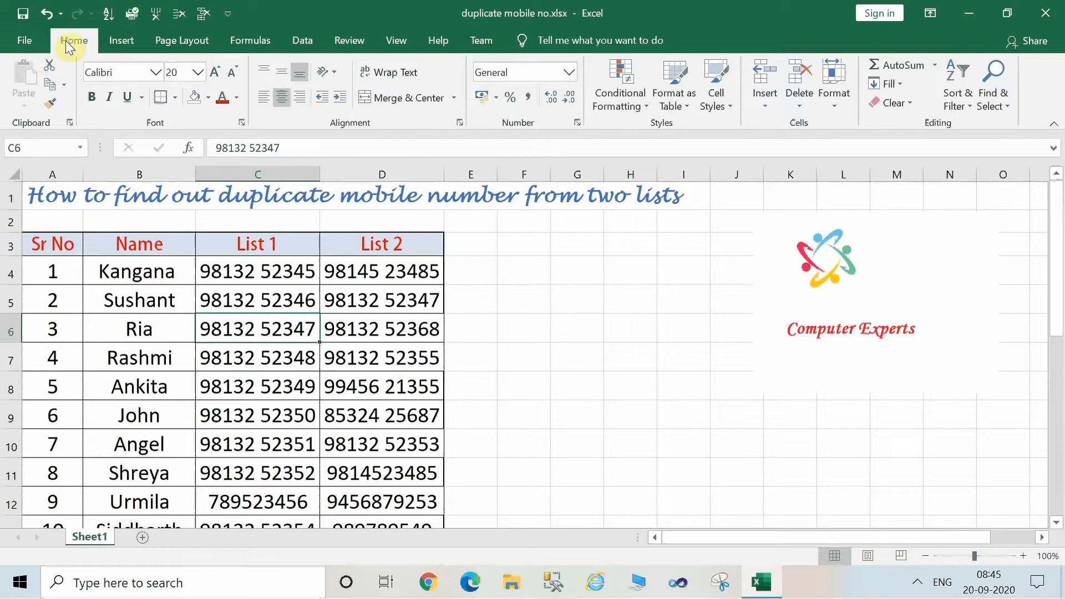
click(647, 109)
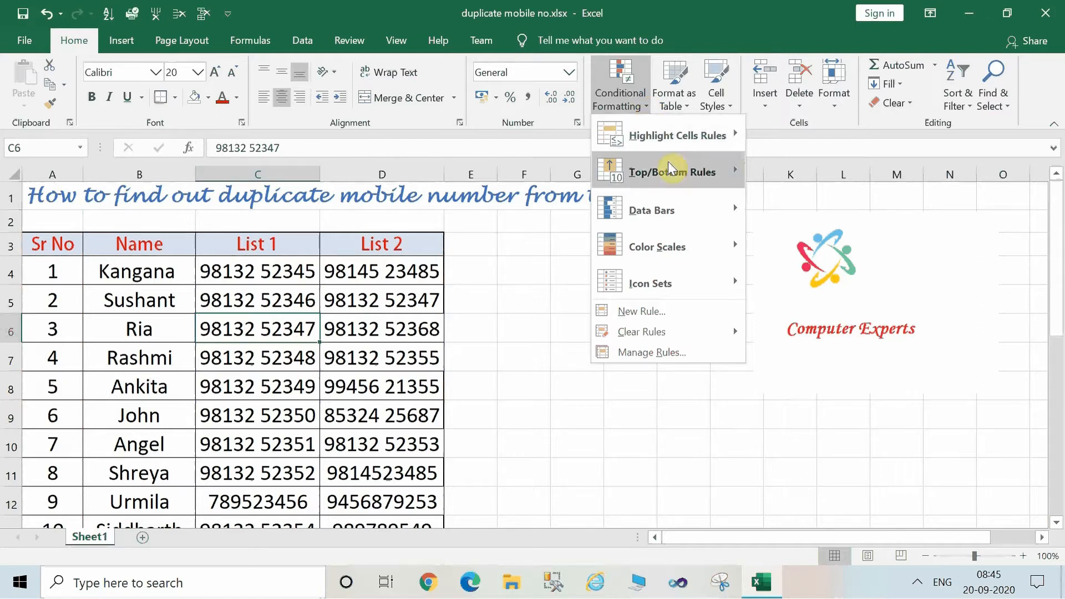
mouse_move(663, 159)
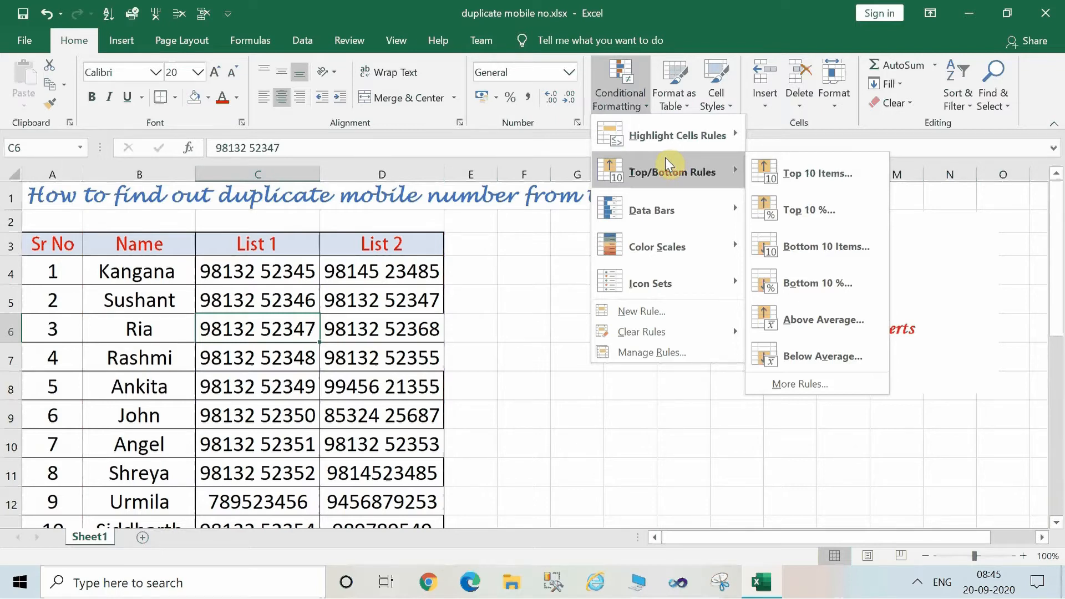
mouse_move(681, 142)
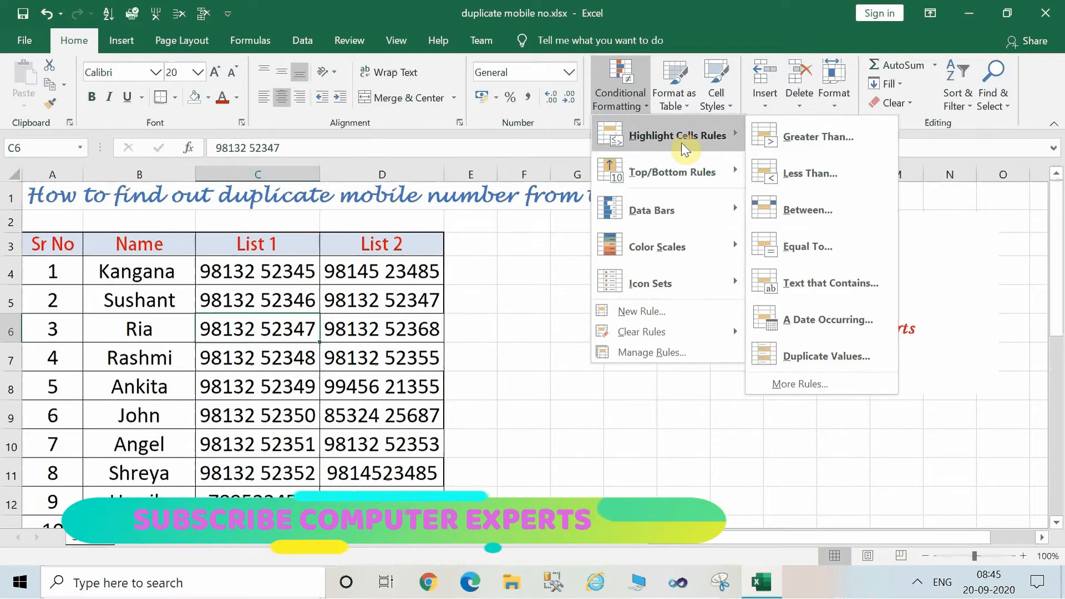
click(844, 348)
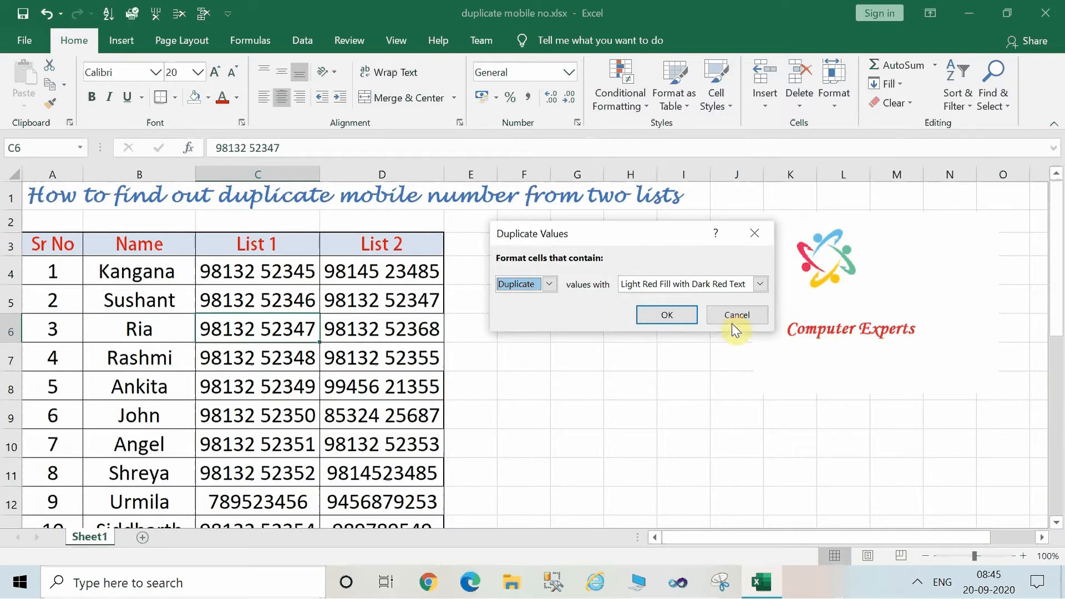
click(549, 285)
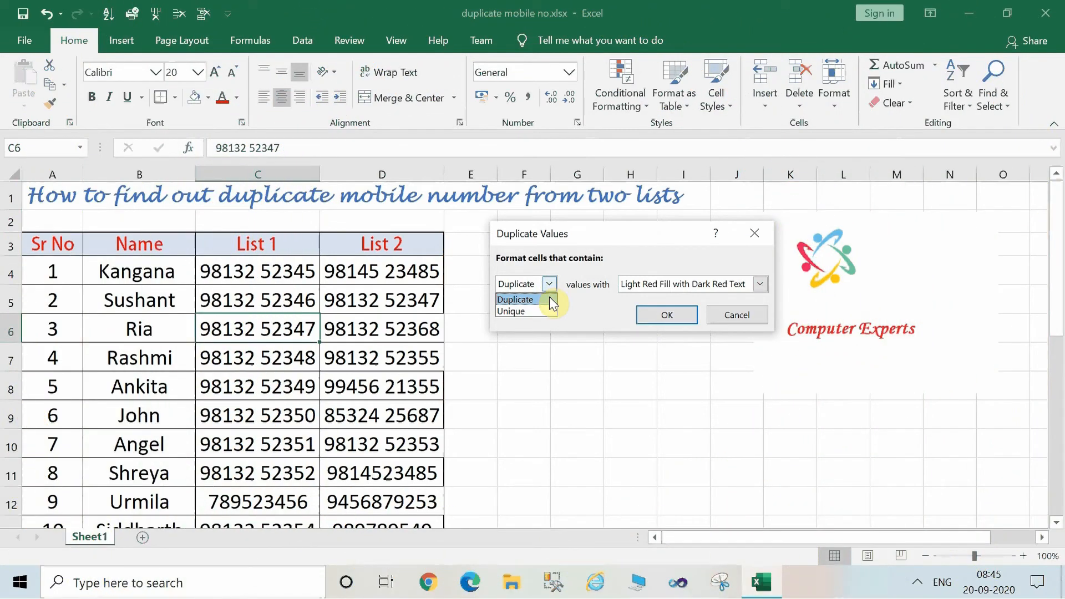
click(677, 287)
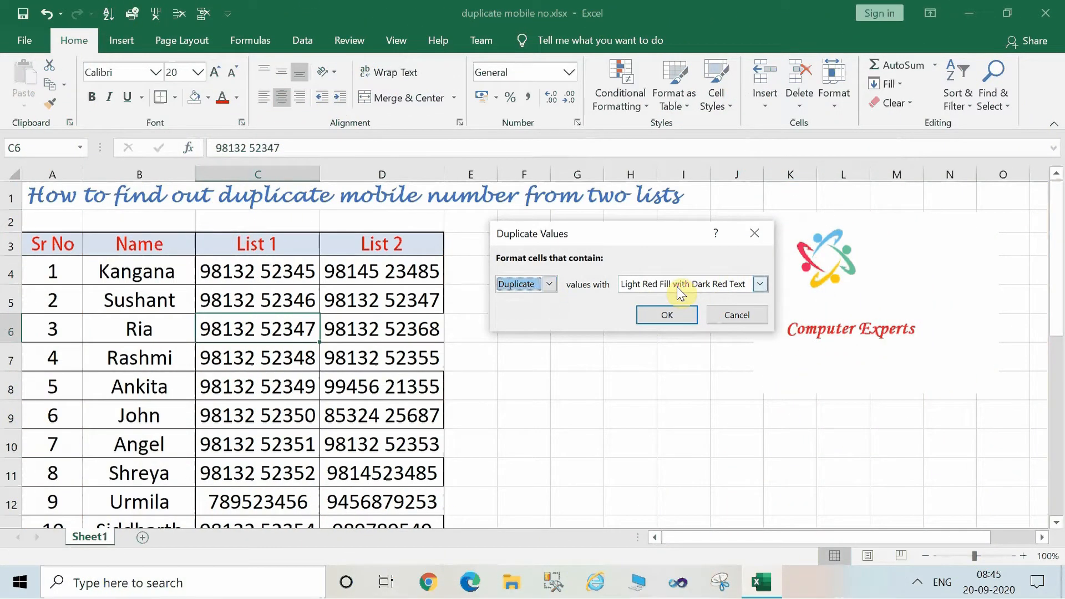
click(758, 285)
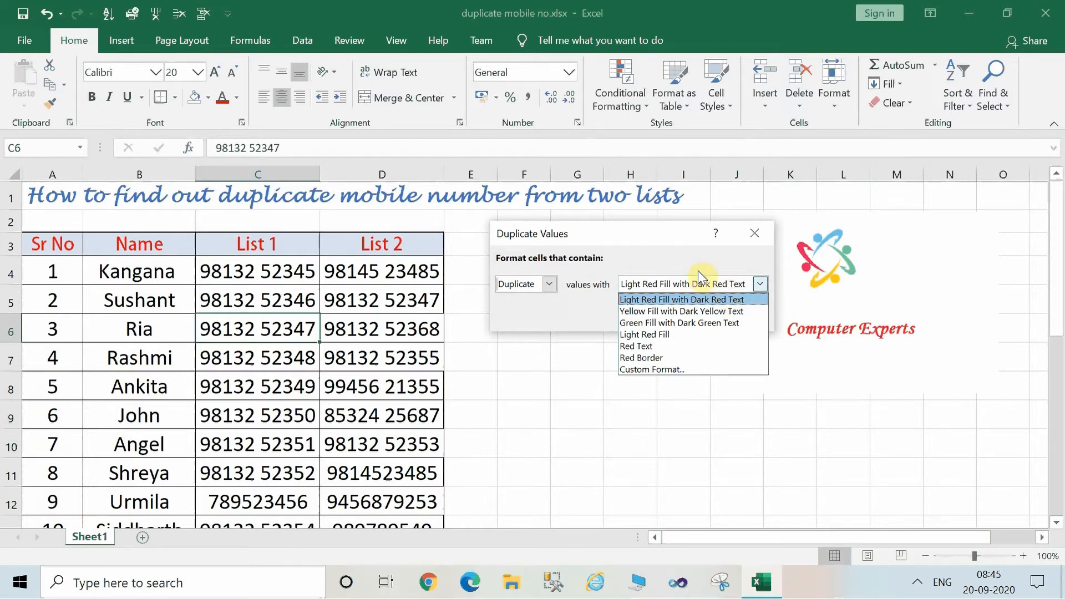
click(667, 245)
click(687, 314)
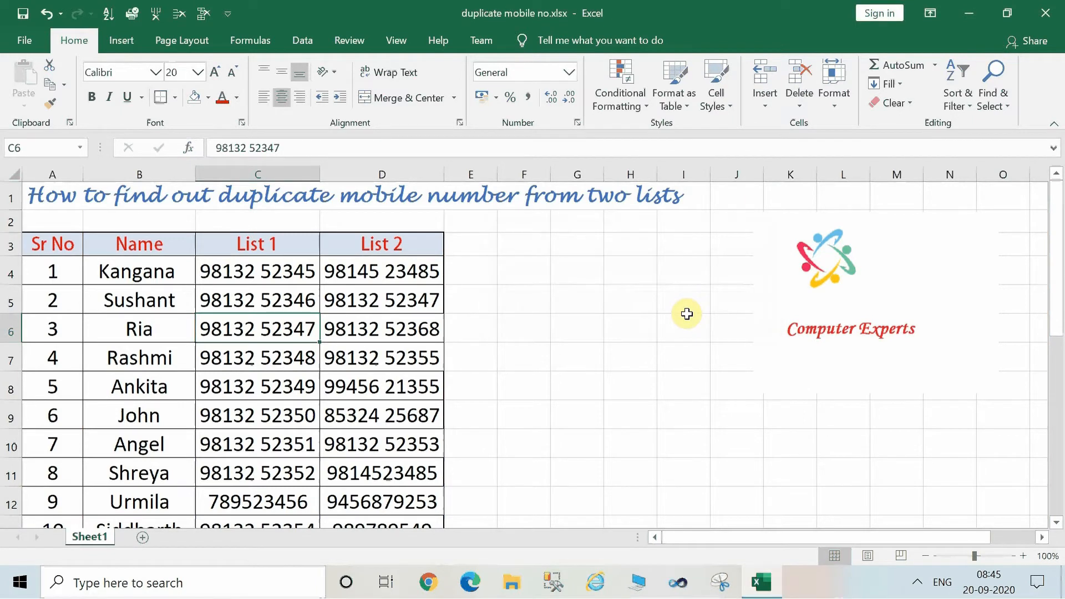
Highlight the duplicate values in the whole table, A3:D24, with Green Fill with Dark Green Text.
click(256, 348)
click(332, 338)
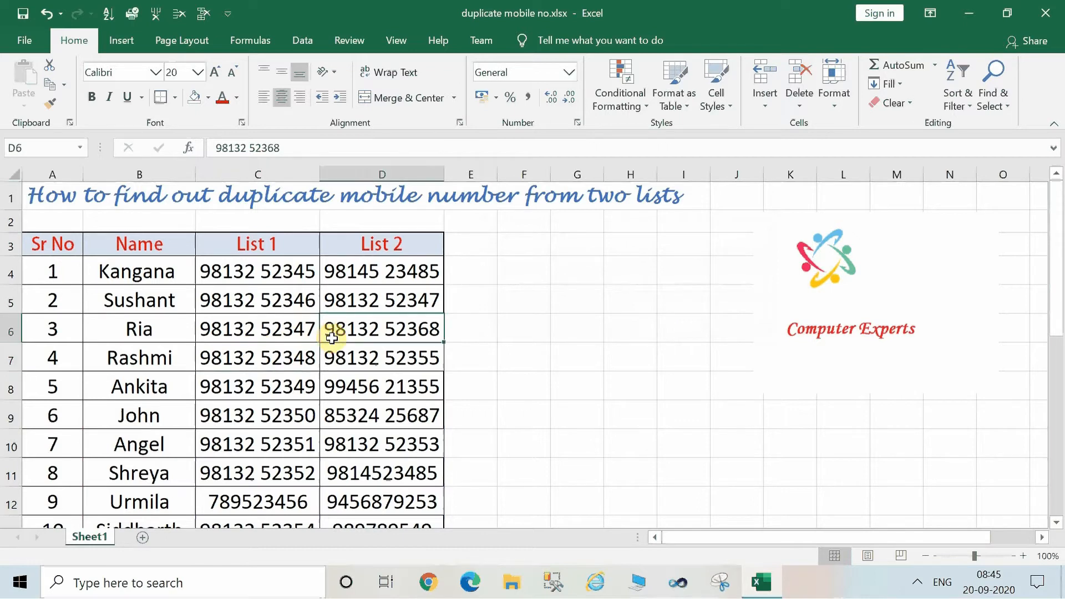
click(40, 240)
key(shift+Down)
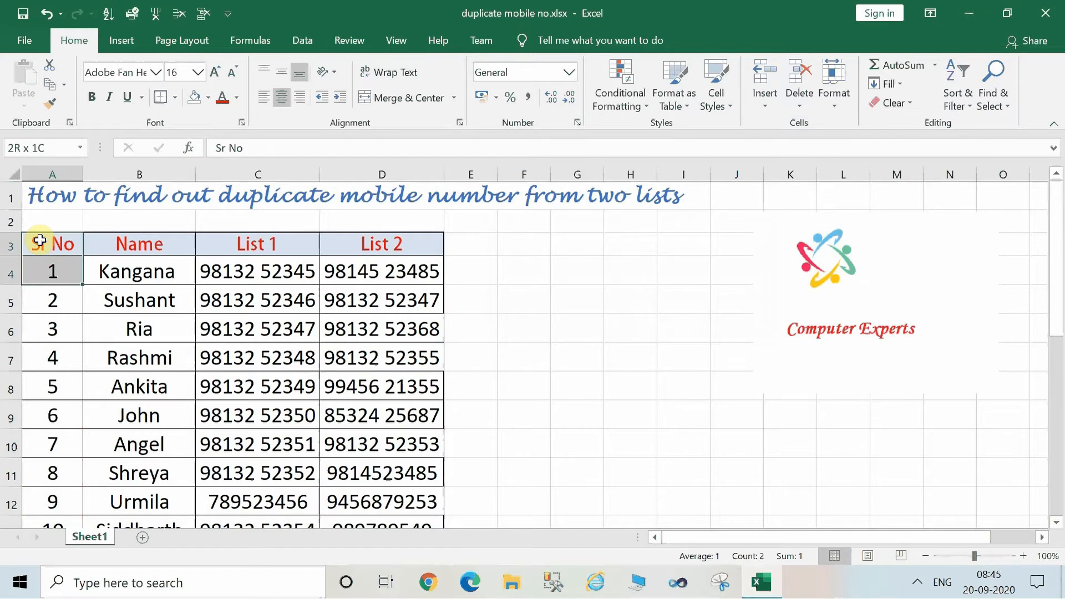
key(shift+Right)
key(shift+Right)
key(shift+Right)
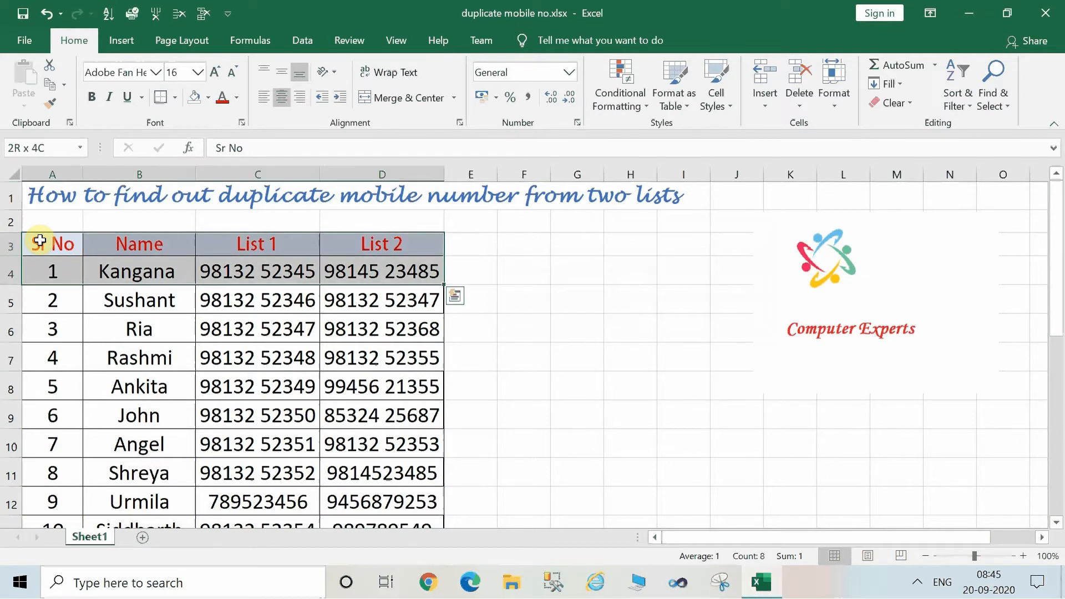
key(shift+Down)
key(shift+Down)
key(shift+Down)
key(shift+Down)
key(shift+Down)
key(shift+Down)
key(shift+Down)
key(shift+Down)
key(shift+Down)
key(shift+Down)
key(shift+Down)
key(shift+Down)
key(shift+Down)
key(shift+Down)
key(shift+Down)
key(shift+Down)
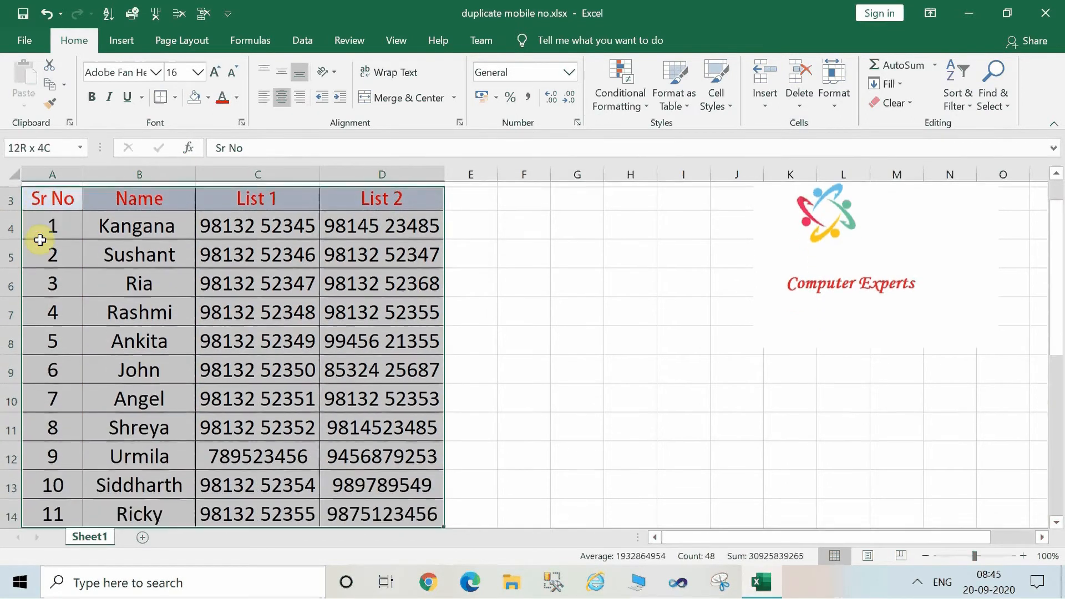
key(shift+Down)
key(shift+Down)
key(shift+Down)
key(shift+Down)
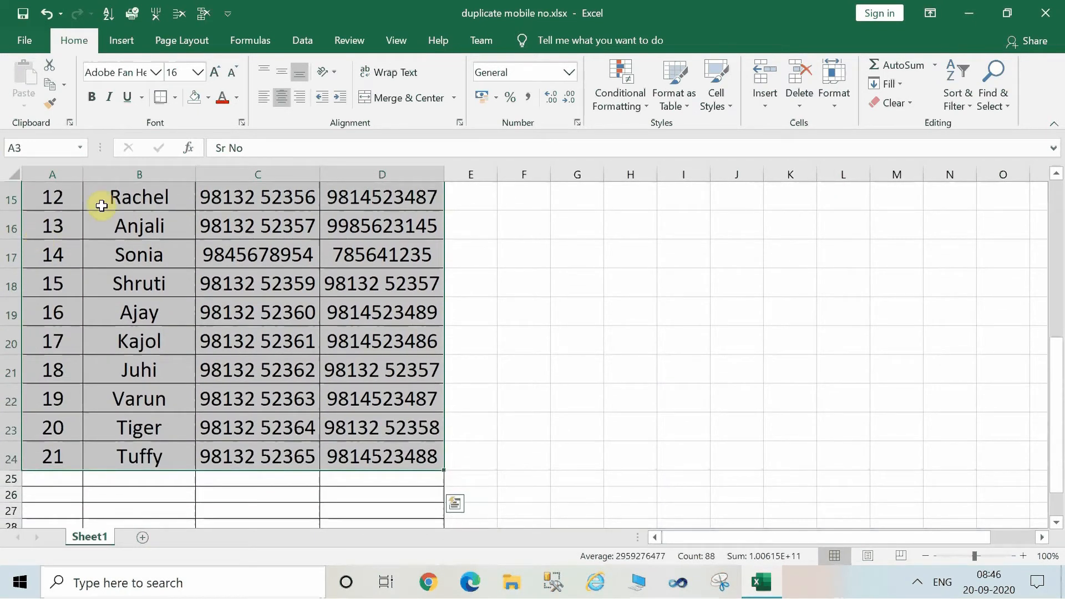
click(645, 107)
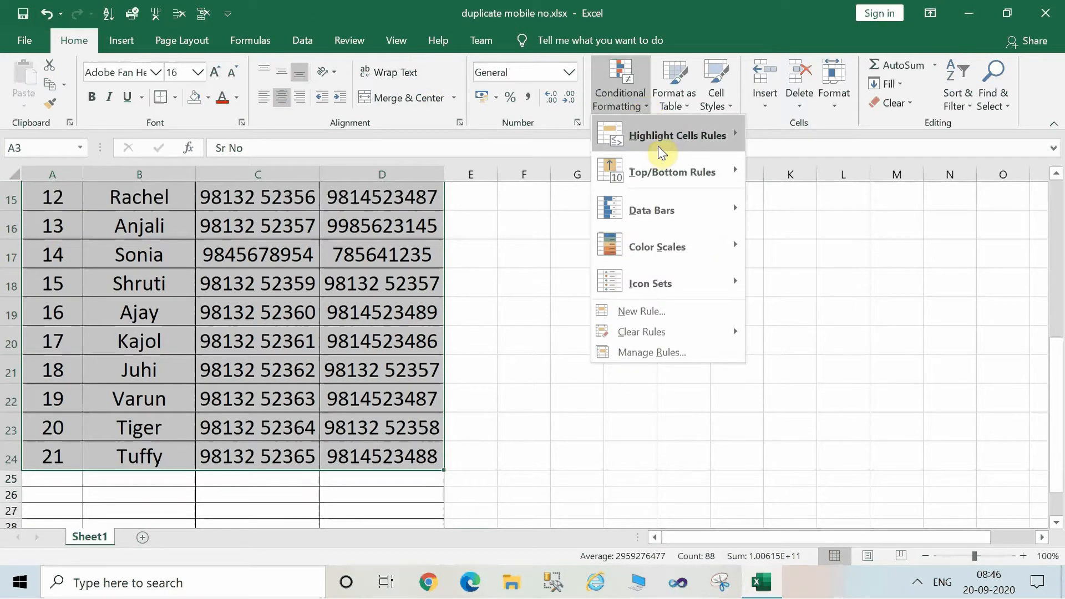
mouse_move(658, 142)
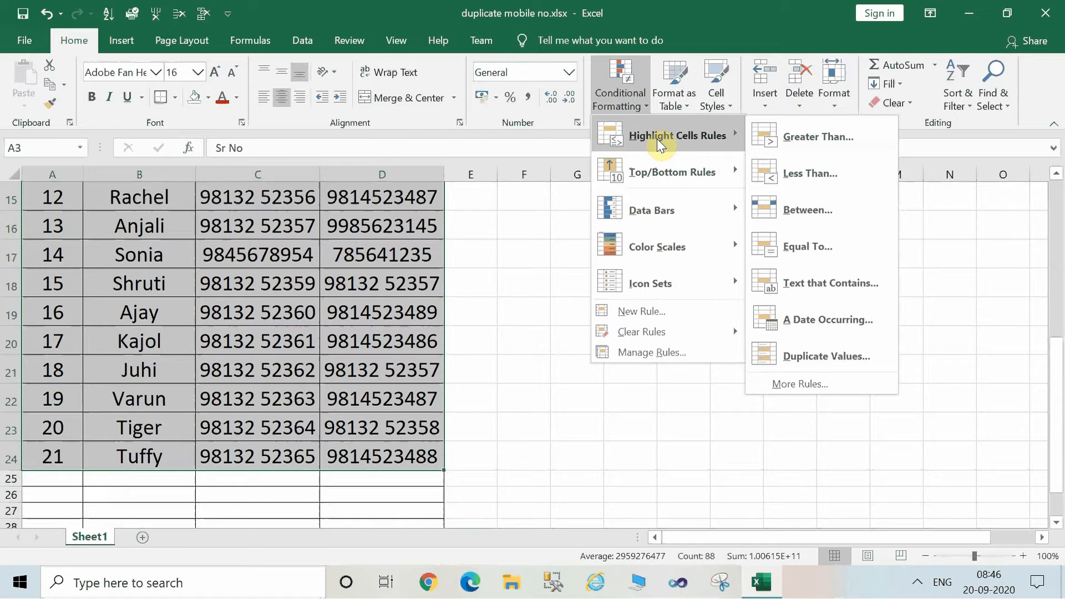
click(816, 356)
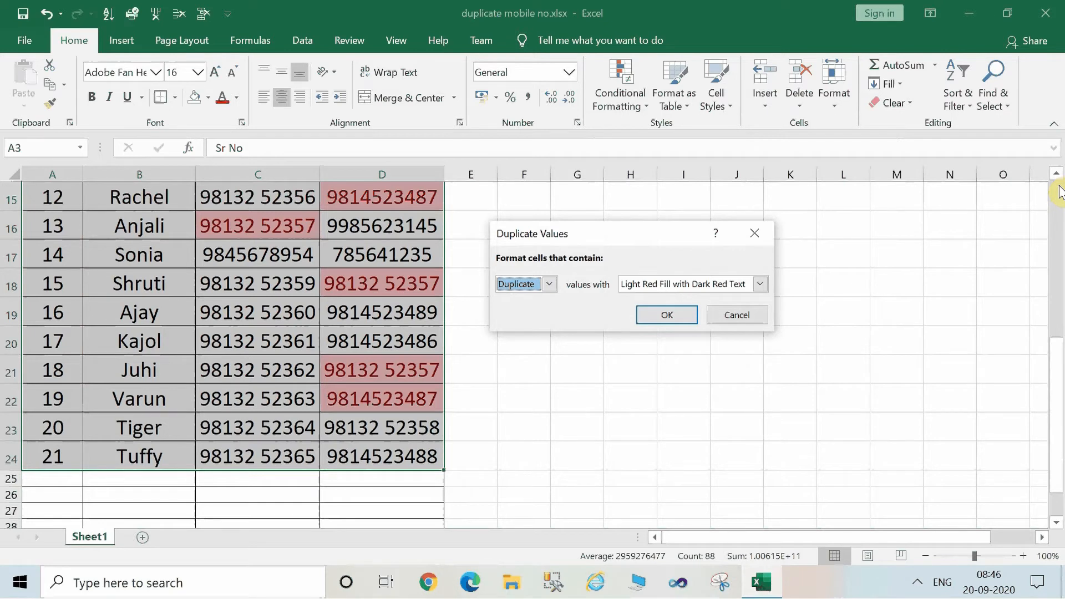
click(762, 284)
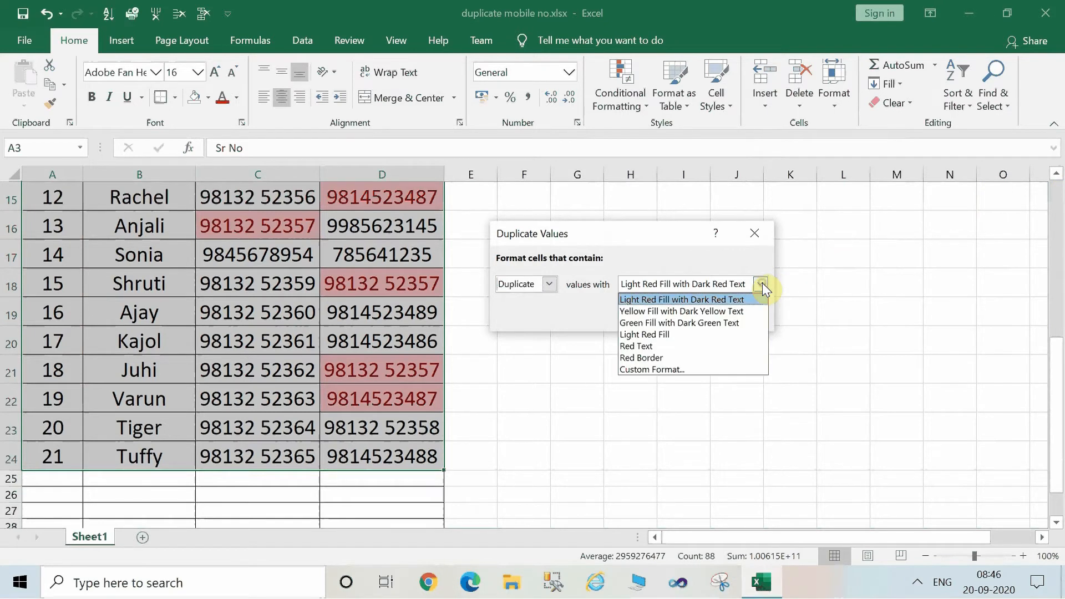
click(704, 322)
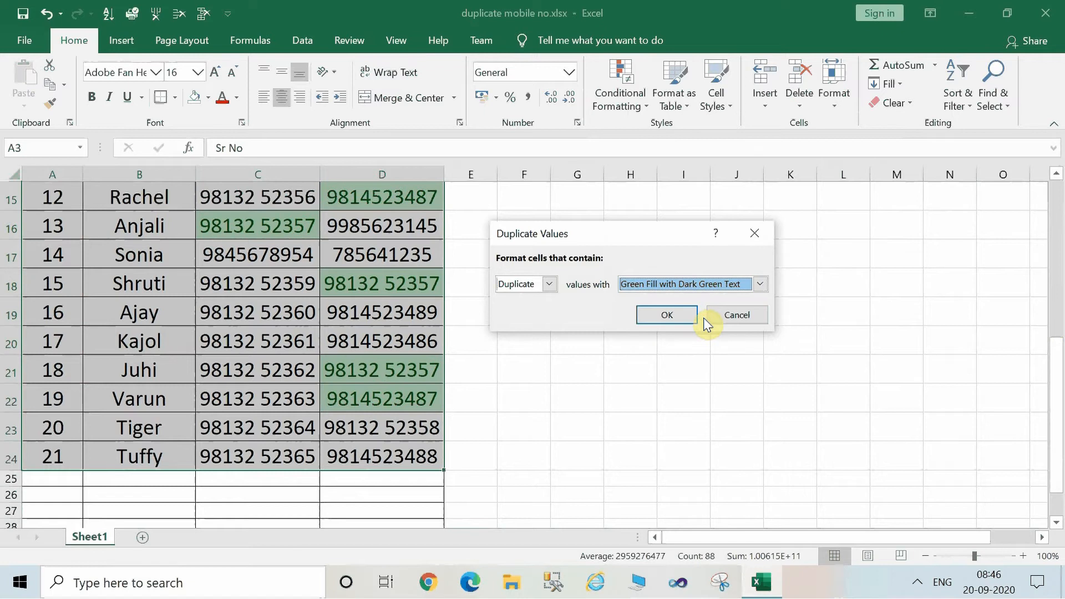
click(681, 318)
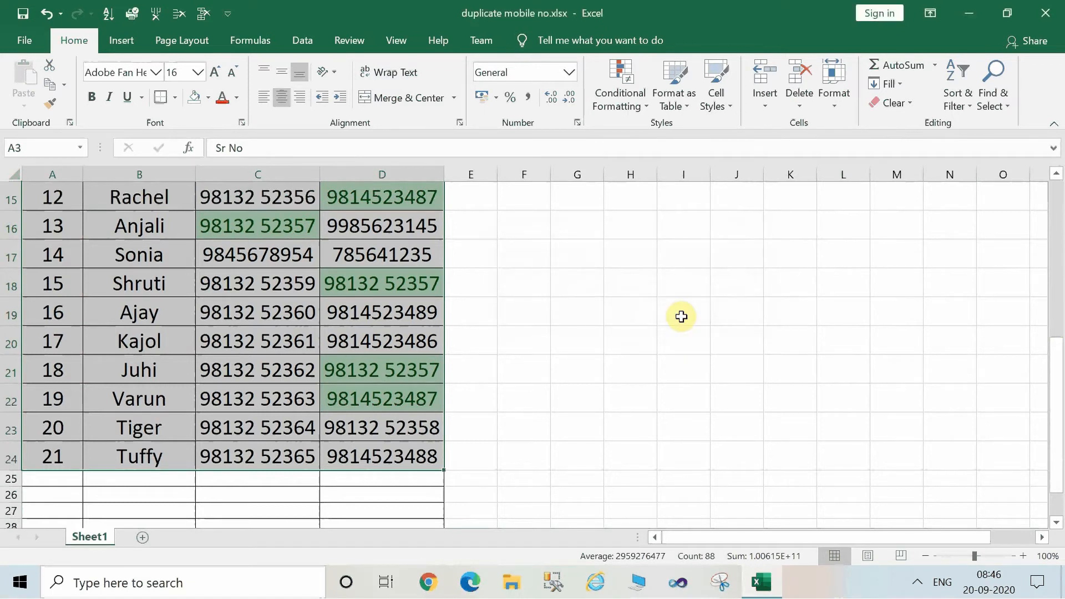
Apply a highlighting rule for Unique values with Light Red Fill with Dark Red Text to cell D18.
click(299, 228)
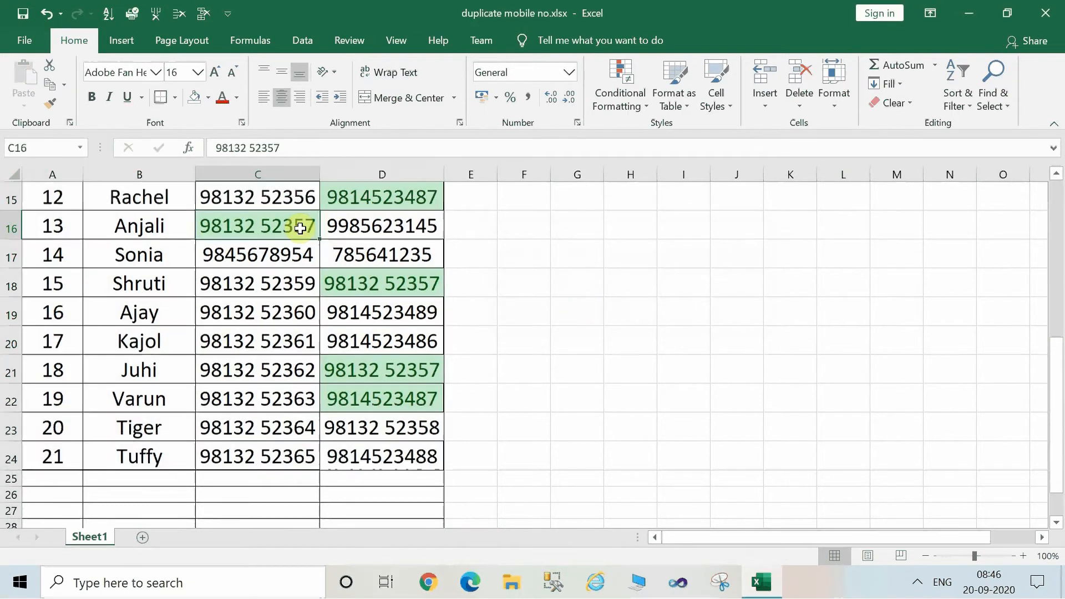
click(395, 292)
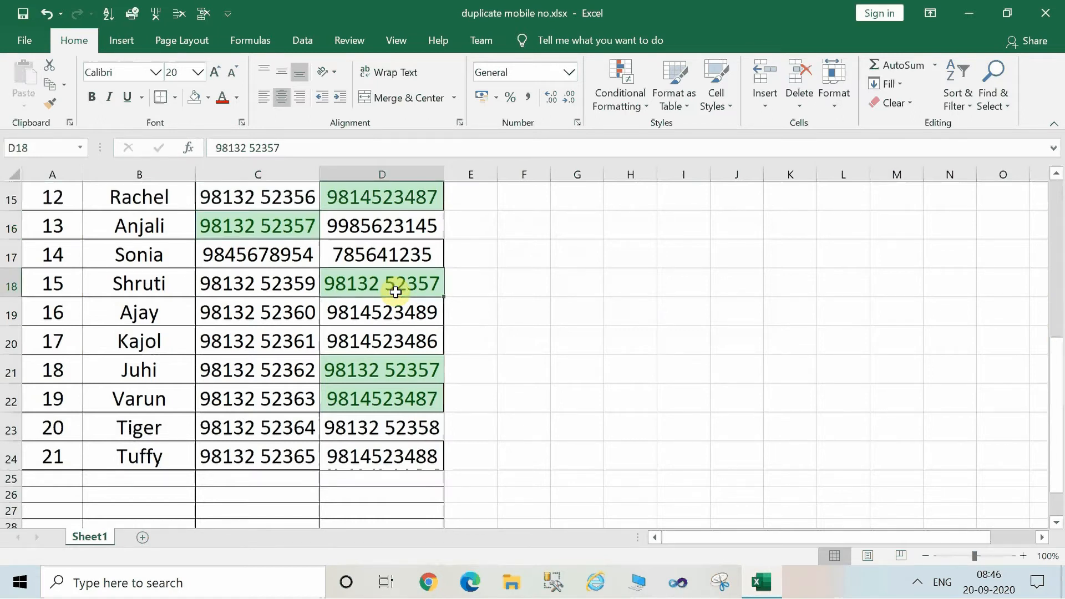
click(640, 109)
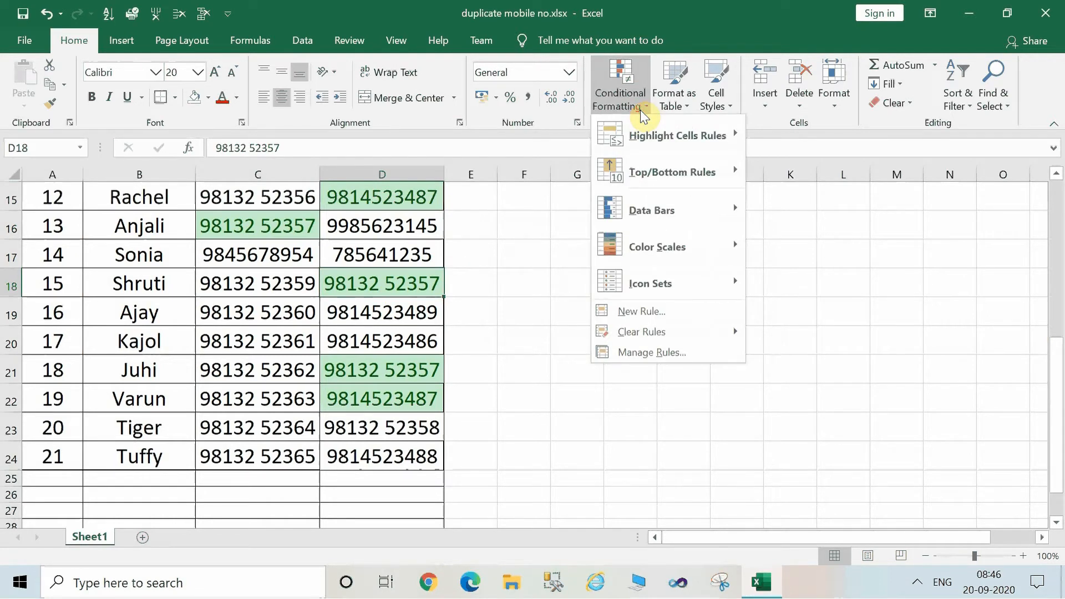
click(264, 279)
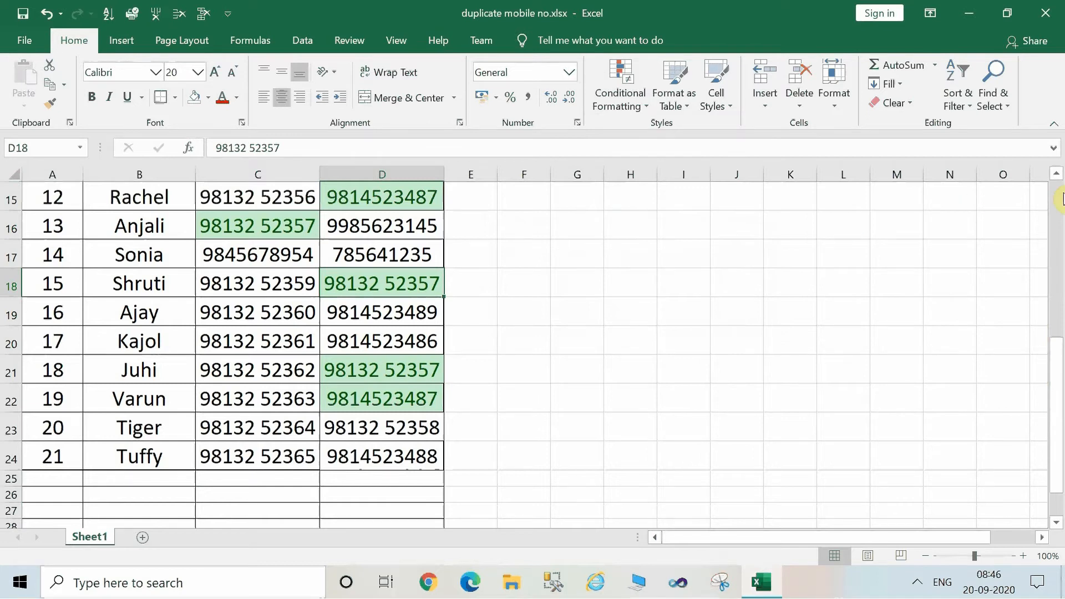
scroll(1060, 198, up, 5)
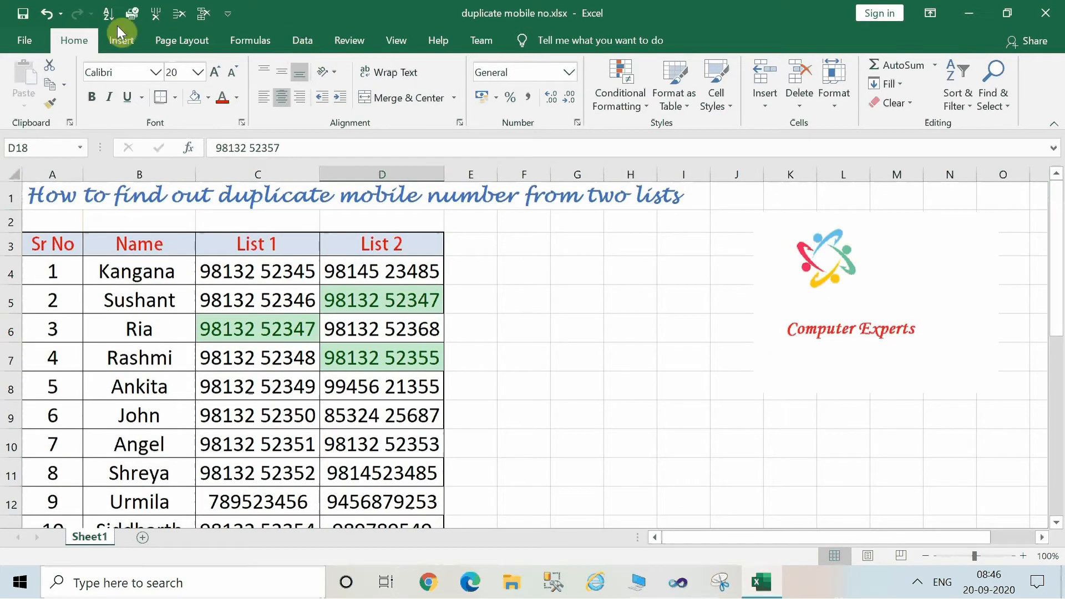
click(648, 105)
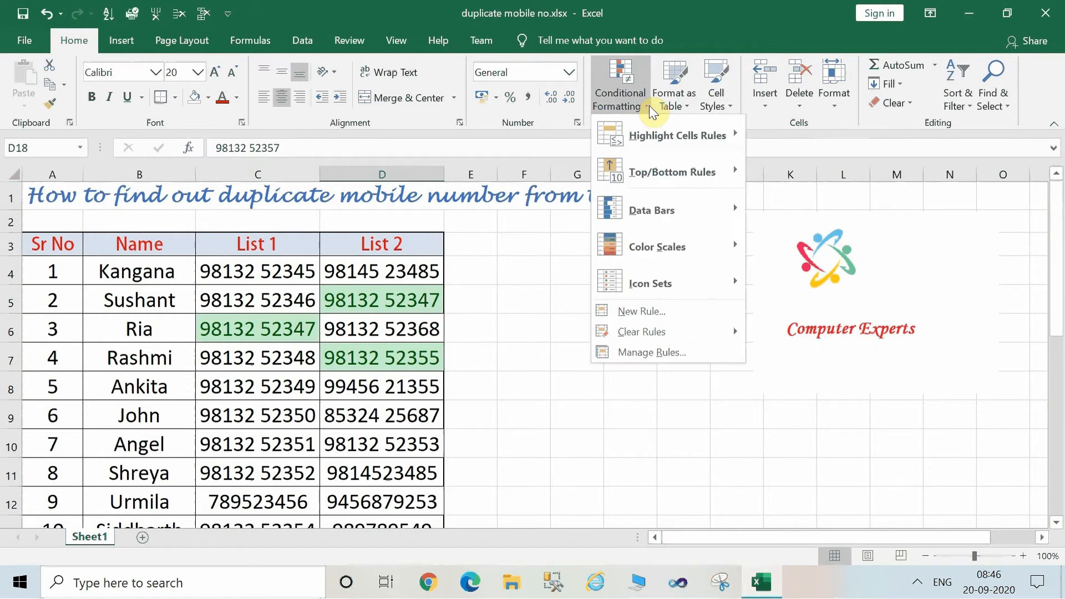
click(676, 140)
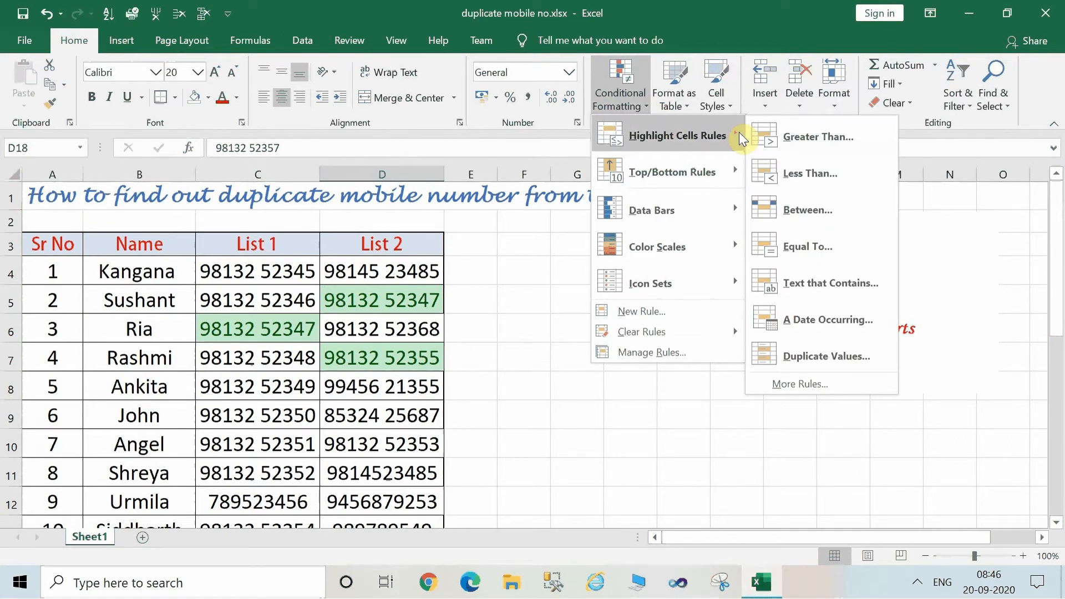
click(813, 360)
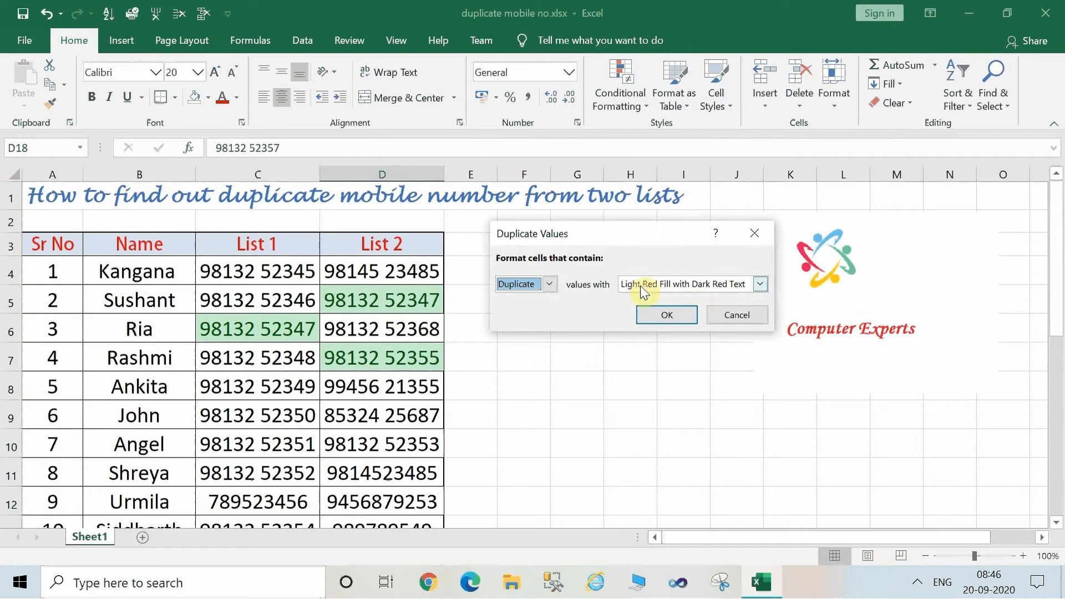
click(548, 284)
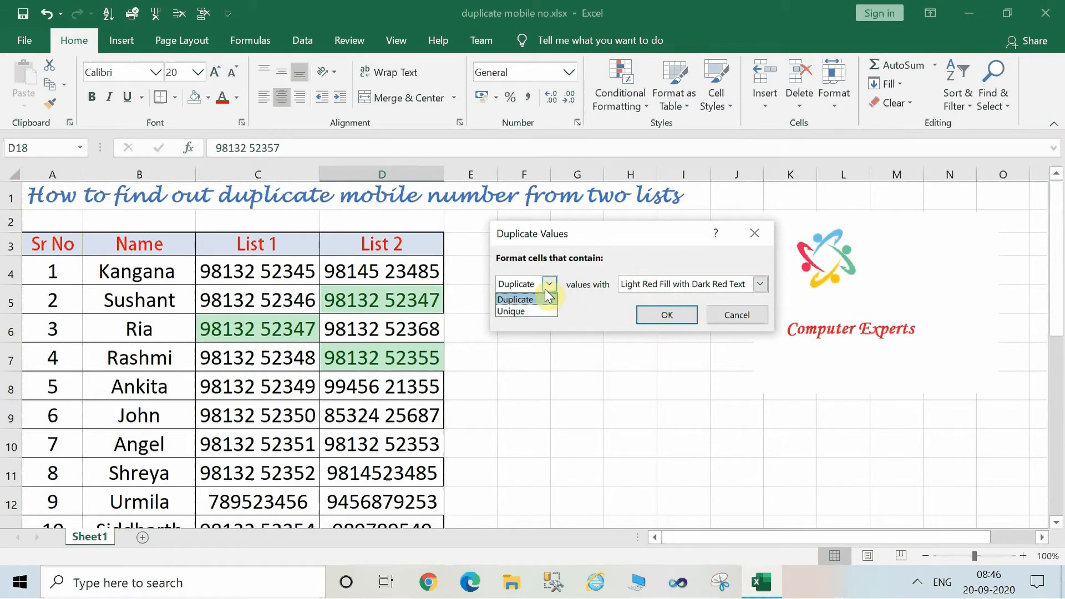
click(549, 308)
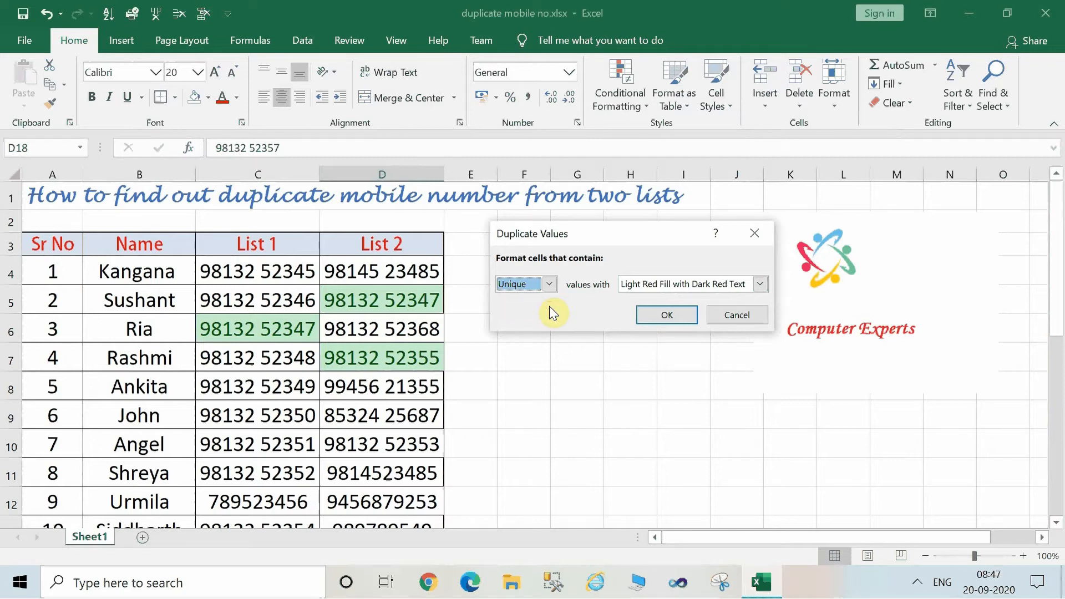
click(666, 318)
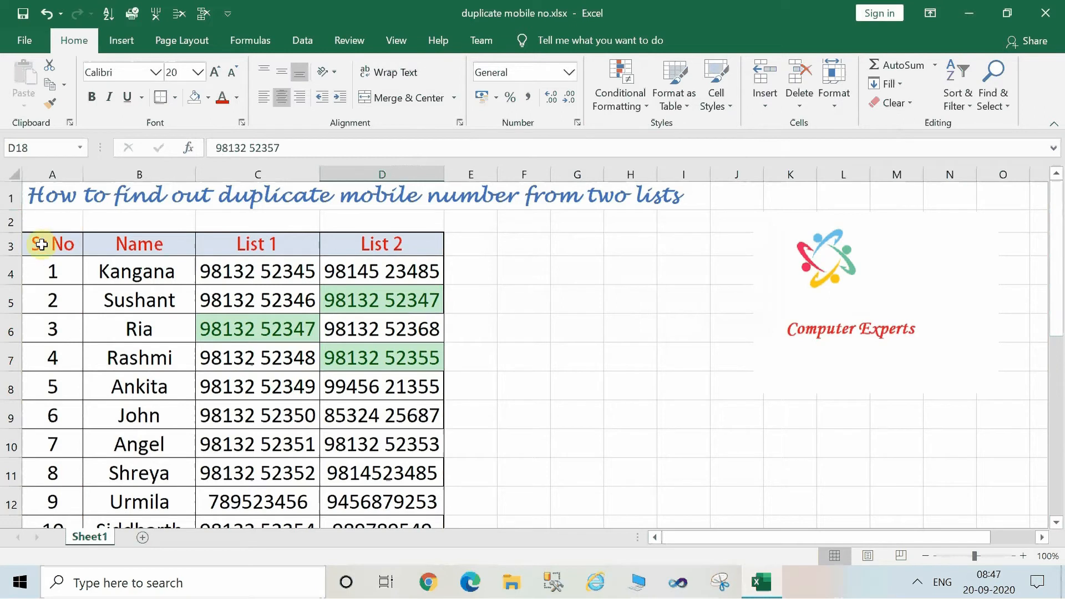
Clear all conditional formatting rules from the table range A3:D24 only, and deselect the table.
drag(34, 241, 361, 466)
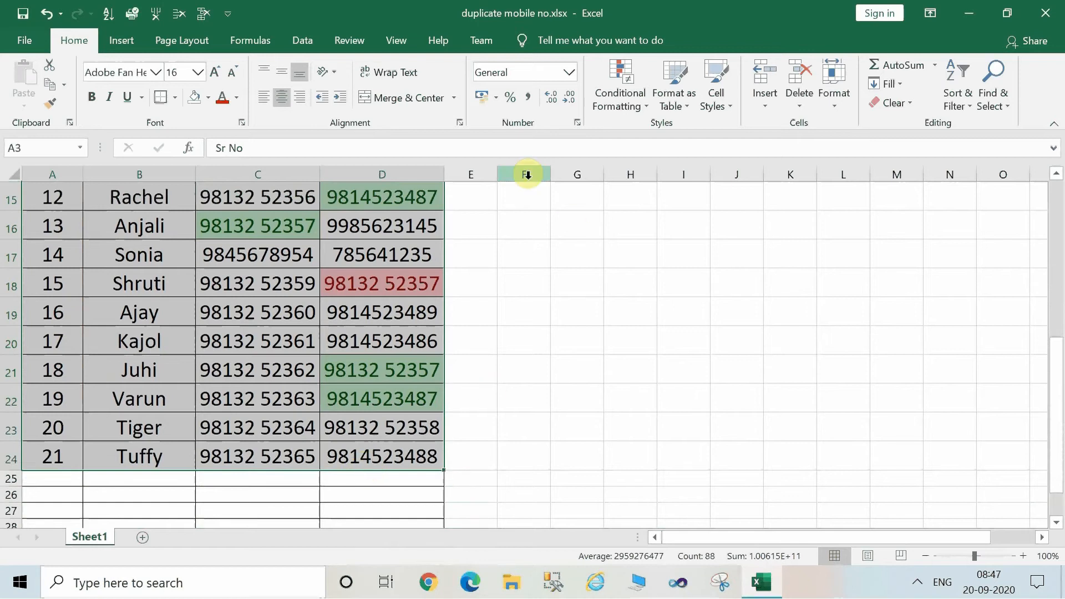
click(638, 109)
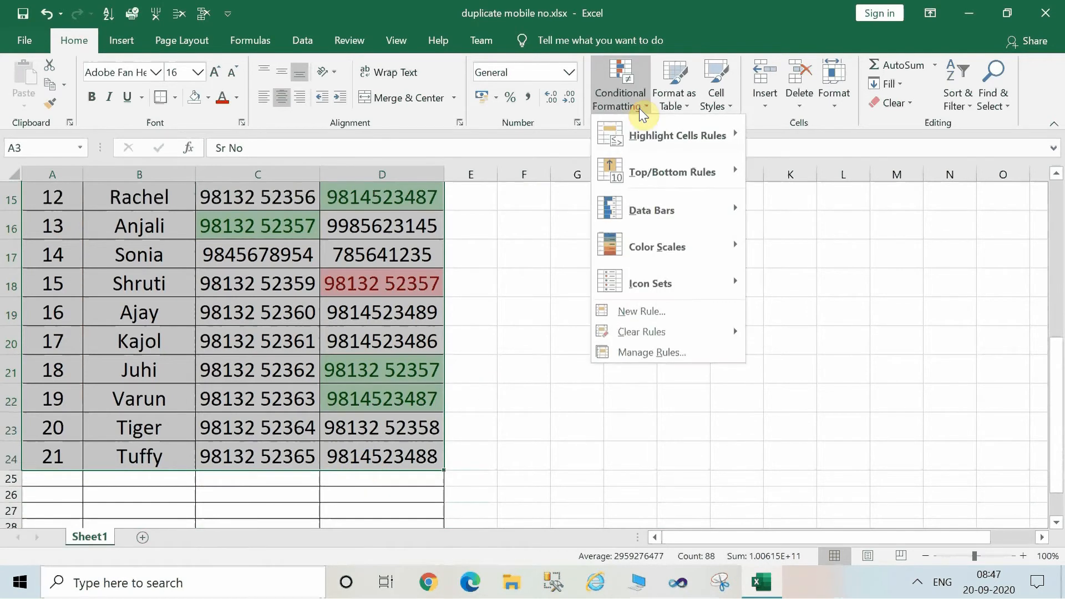
mouse_move(667, 125)
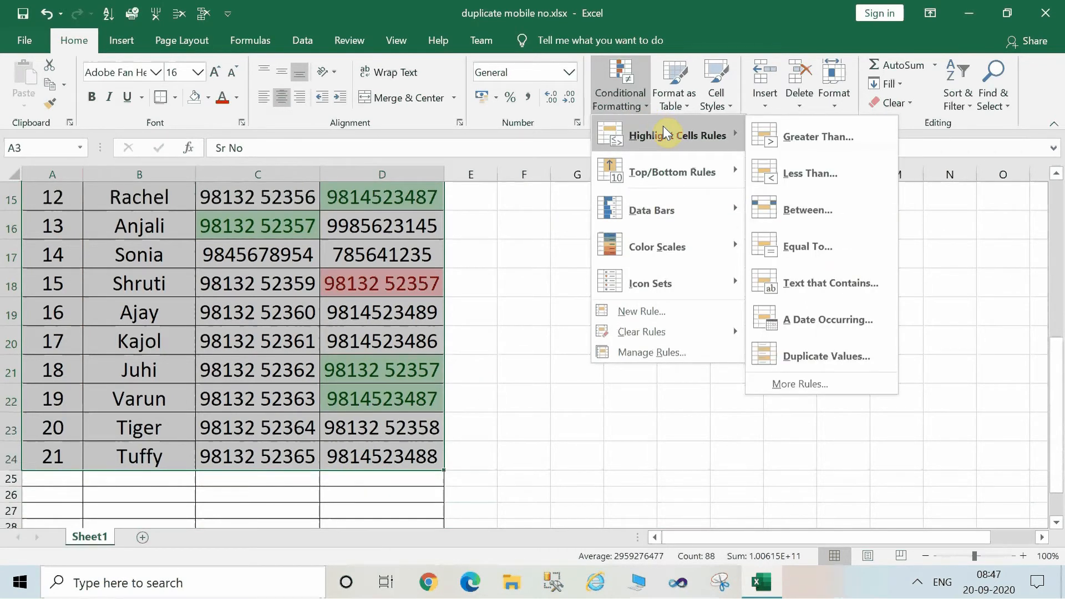
mouse_move(708, 324)
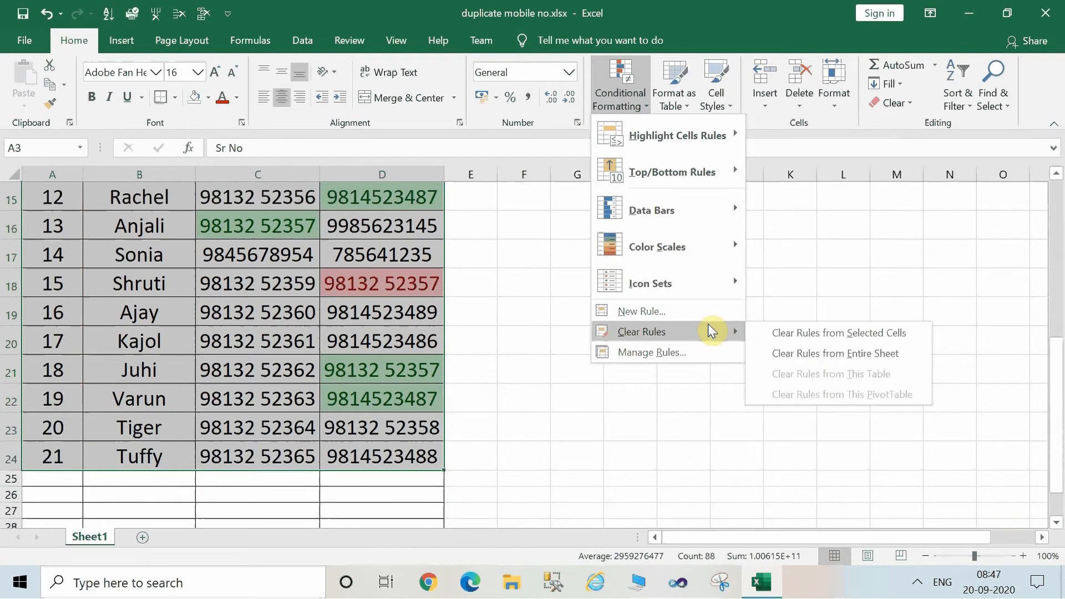
click(788, 332)
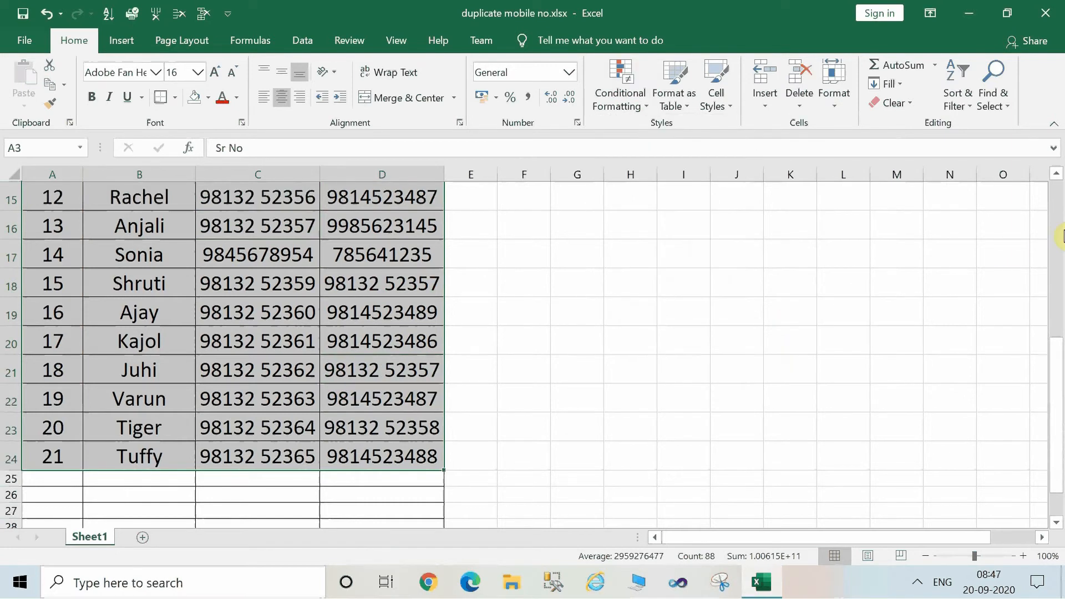
scroll(1060, 230, up, 4)
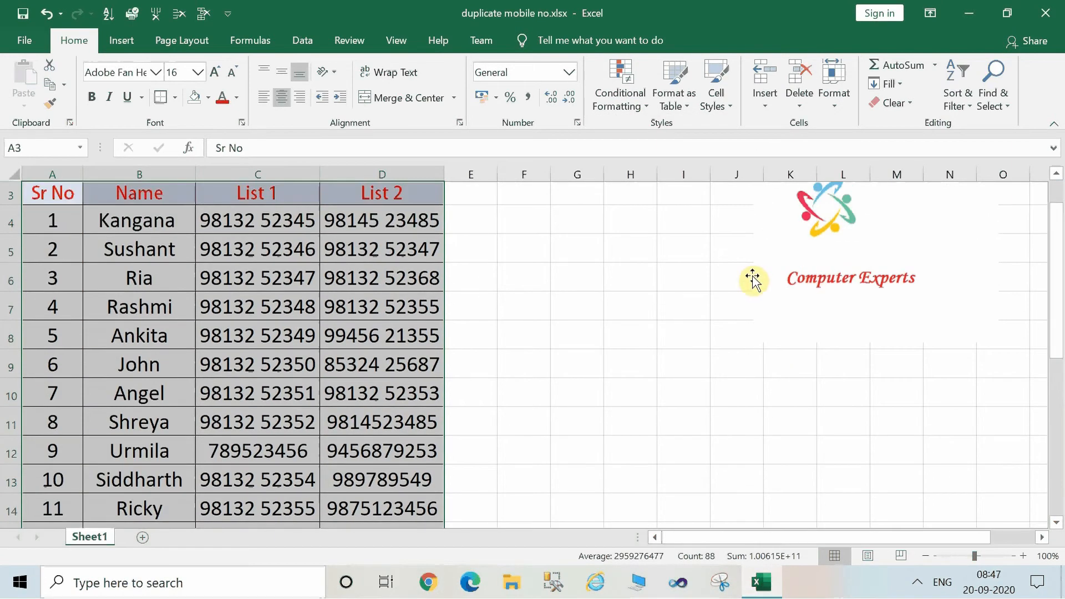
click(665, 277)
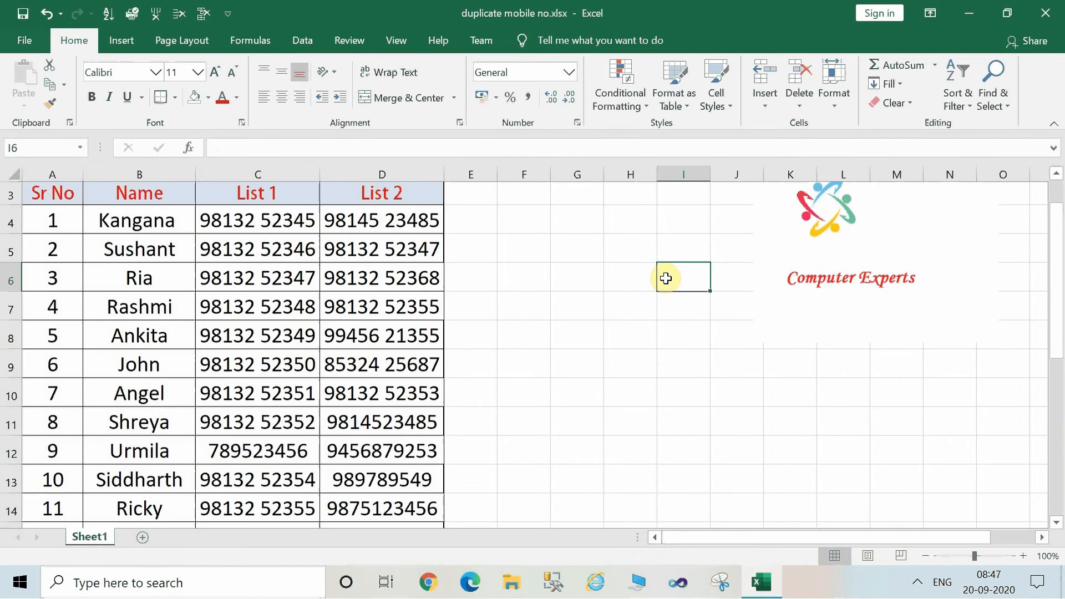
Highlight the unique values in the whole table, A3:D24, with Light Red Fill with Dark Red Text.
click(31, 211)
click(58, 193)
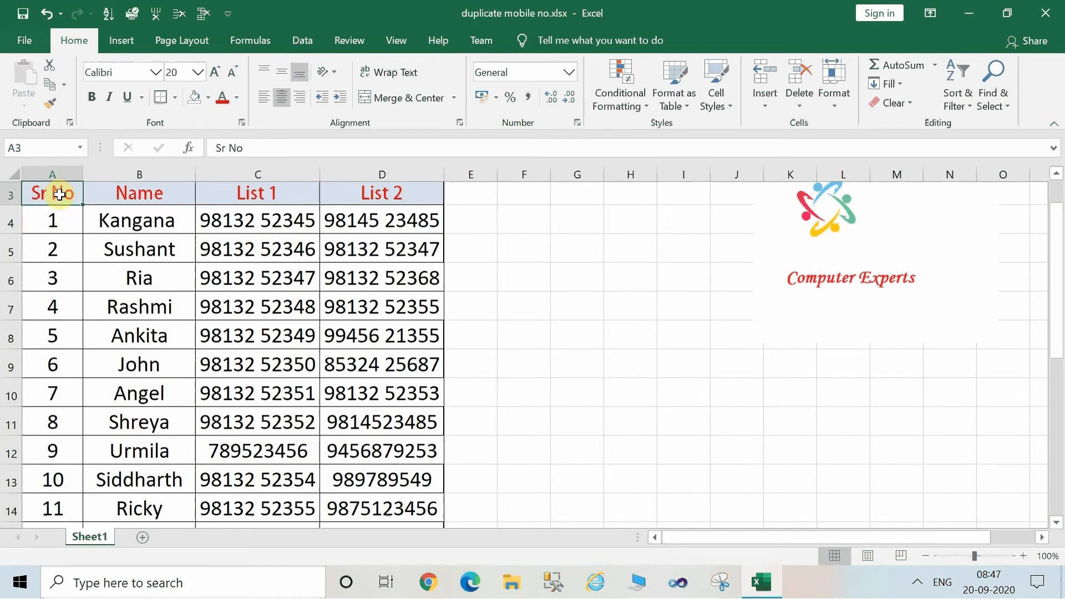
key(shift+Right)
key(shift+Right)
key(shift+Right)
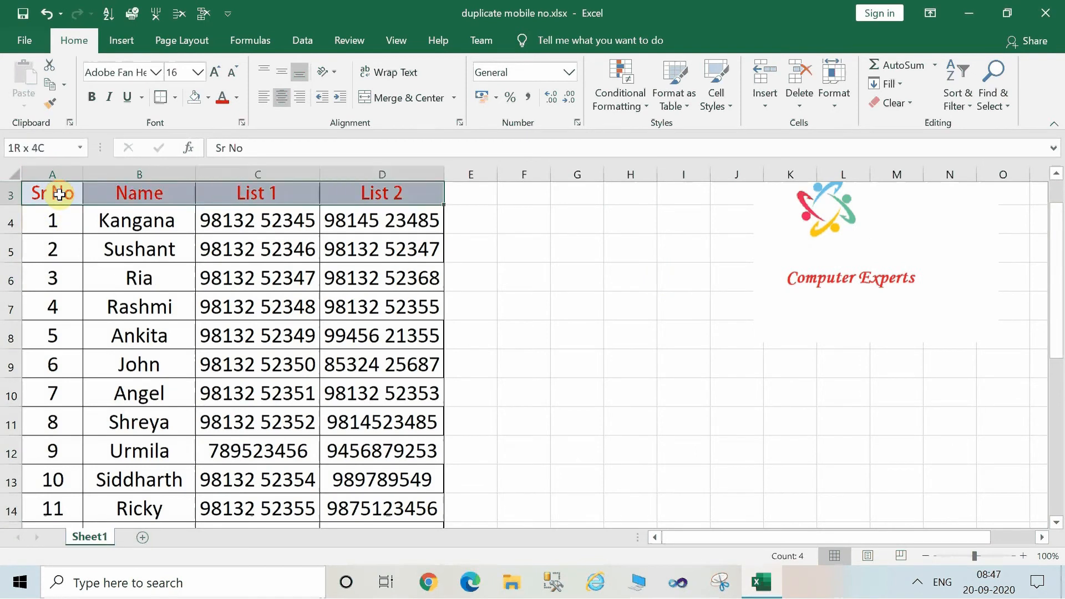
key(shift+Down)
key(shift+Down)
key(shift+Down)
key(shift+Down)
key(shift+Down)
key(shift+Down)
key(shift+Down)
key(shift+Down)
key(shift+Down)
key(shift+Down)
key(shift+Down)
key(shift+Down)
key(shift+Down)
key(shift+Down)
key(shift+Down)
key(shift+Down)
key(shift+Down)
key(shift+Down)
key(shift+Down)
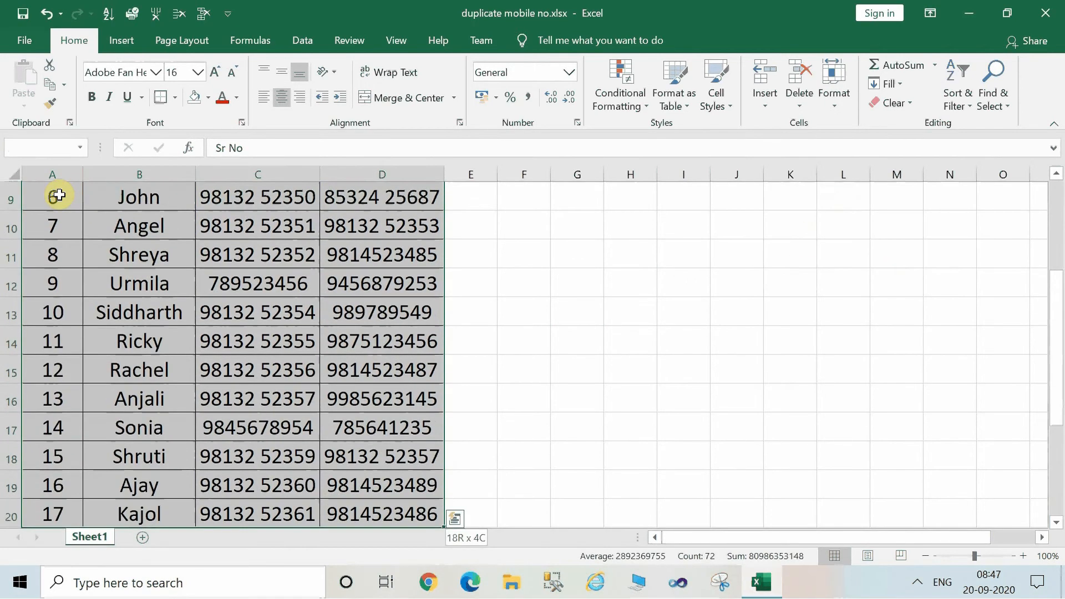
key(shift+Down)
key(shift+Down)
key(shift+Down)
key(shift+Down)
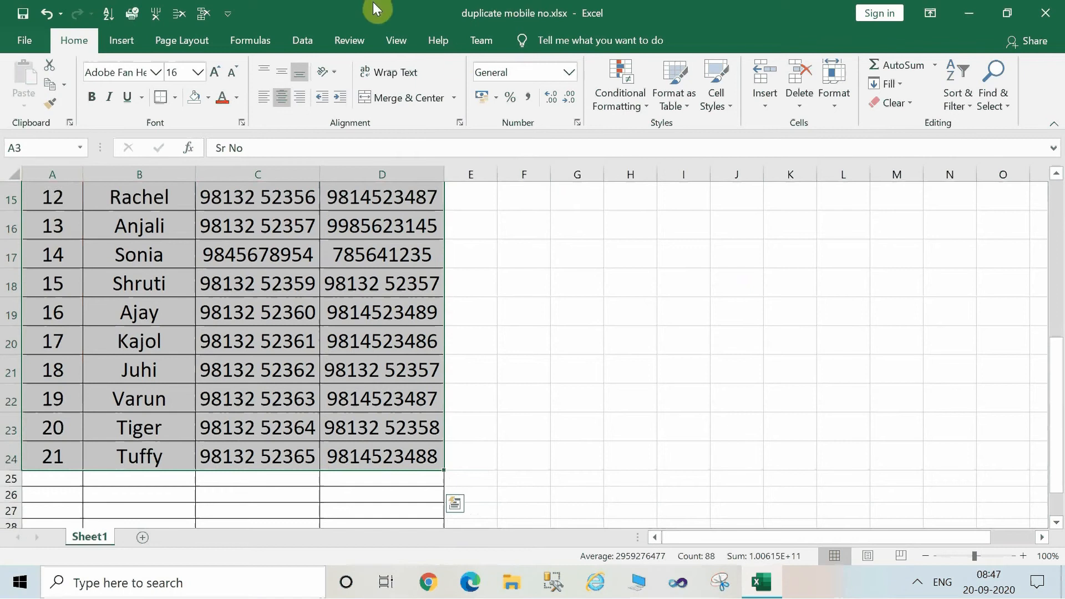
click(647, 103)
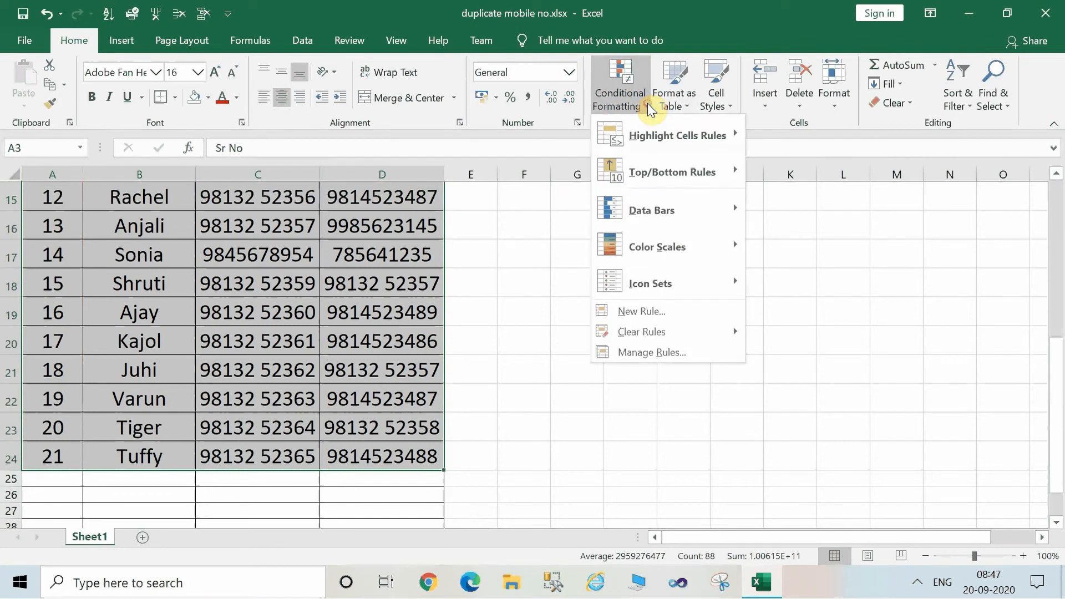
mouse_move(668, 133)
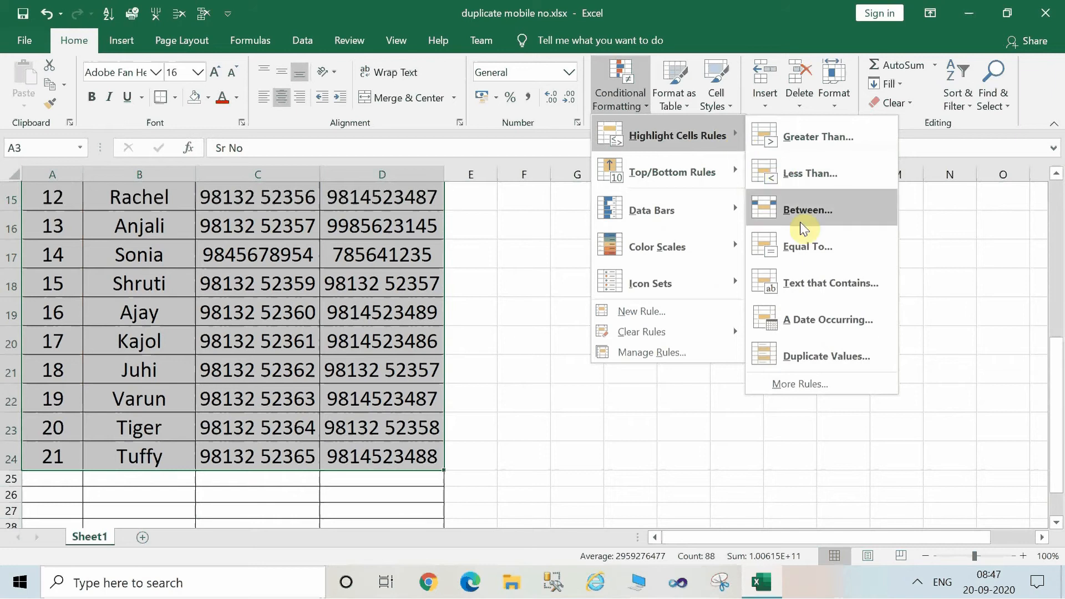
click(812, 352)
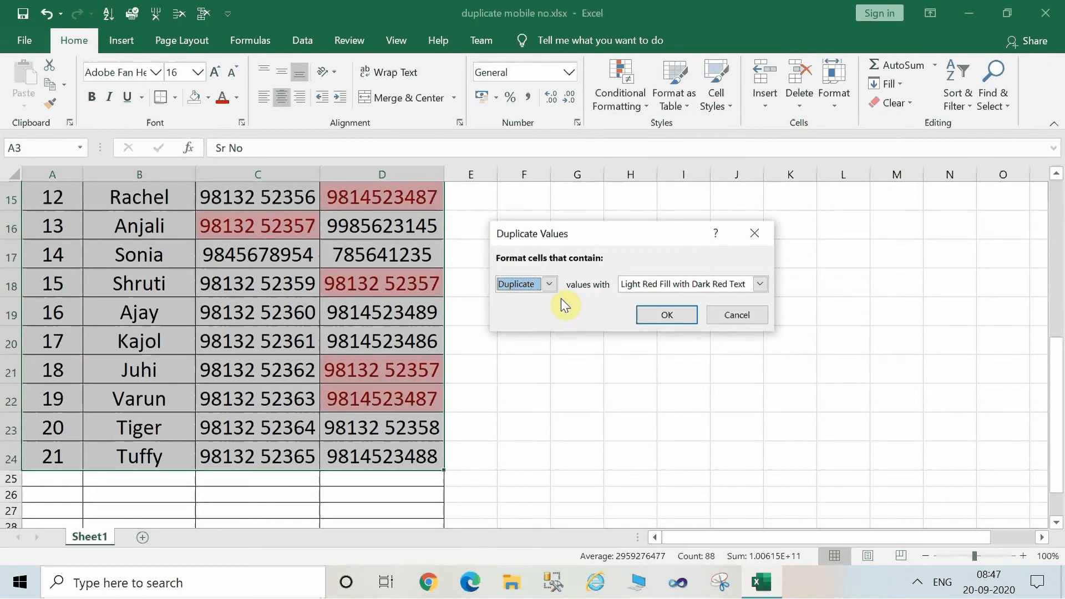
click(549, 286)
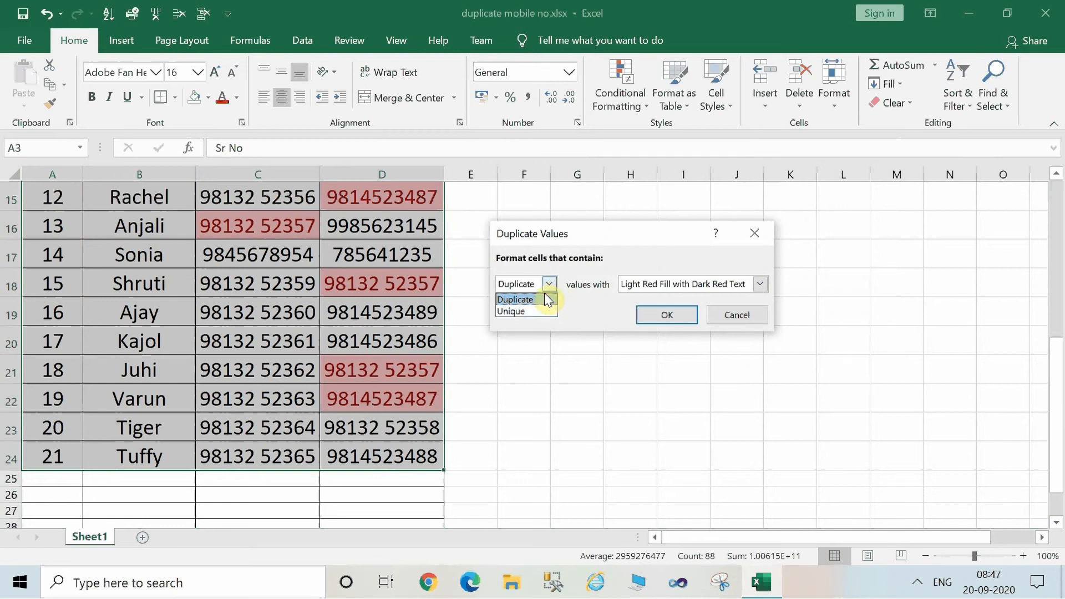
click(543, 310)
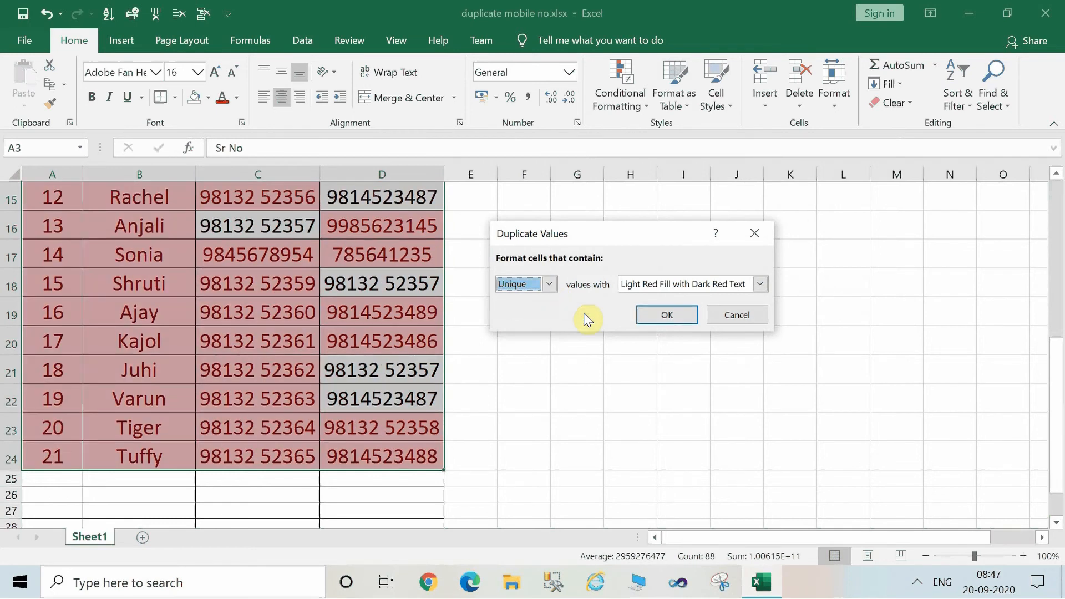
click(669, 316)
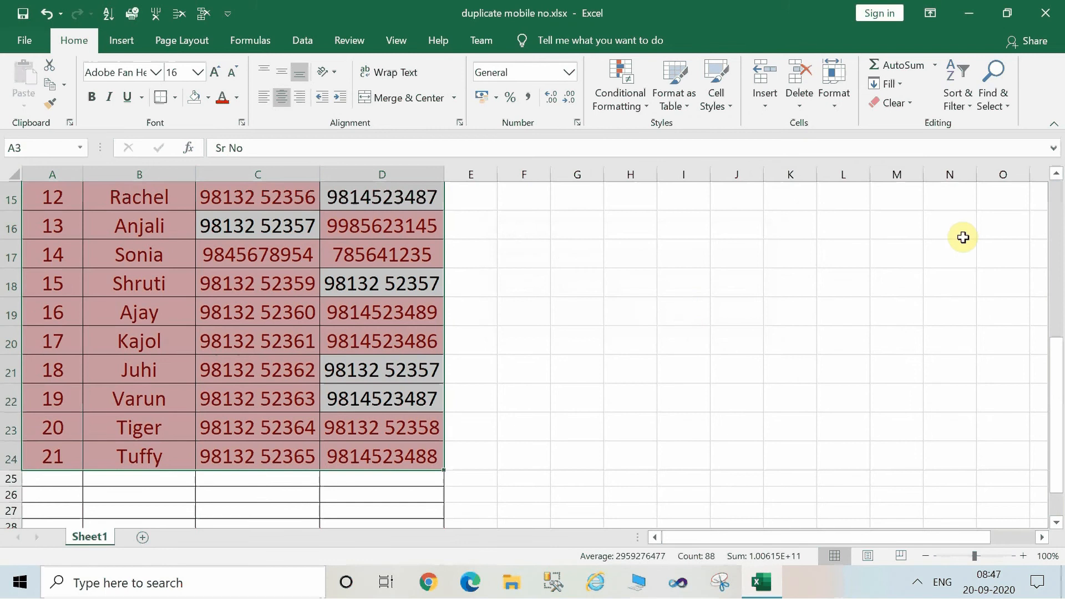
Review the highlighted table from its header row and minimize the workbook window to the desktop.
click(1056, 211)
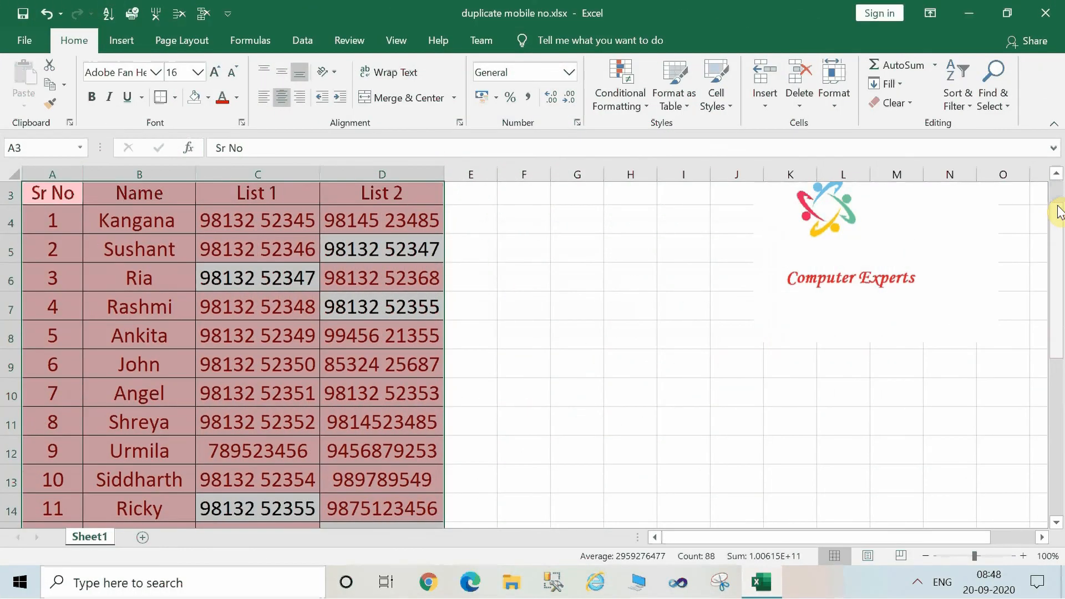
click(980, 16)
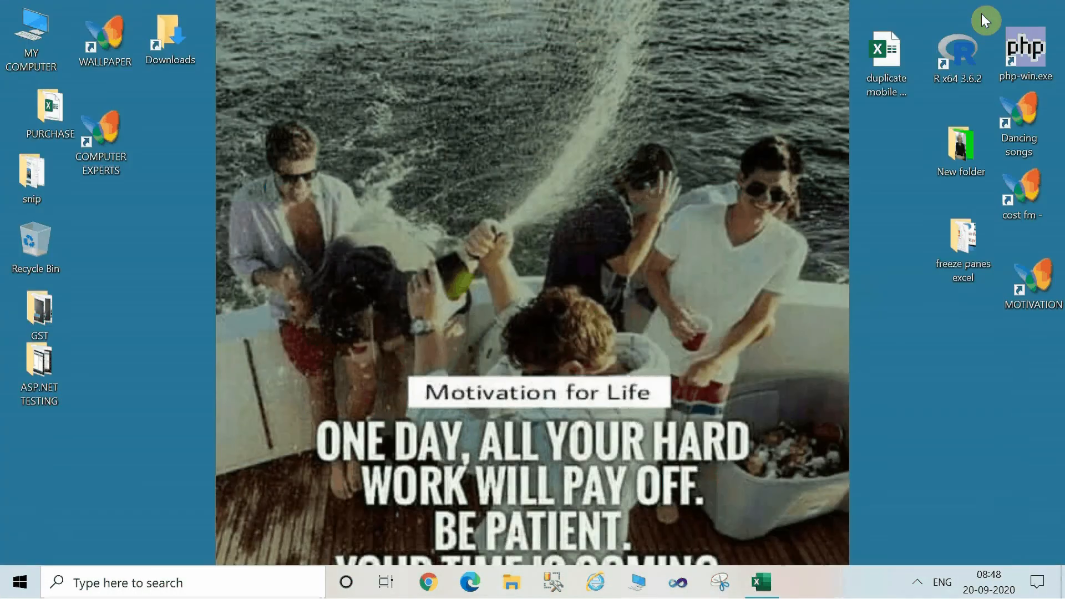